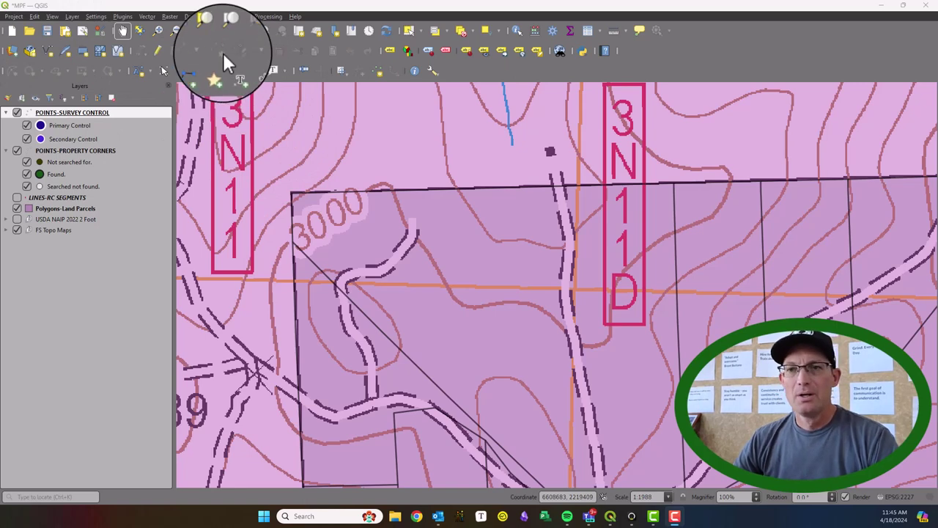
# Start a temporary scratch layer named LINES-LINEAR DIMS with LineString geometry in EPSG:2227.
pyautogui.click(72, 16)
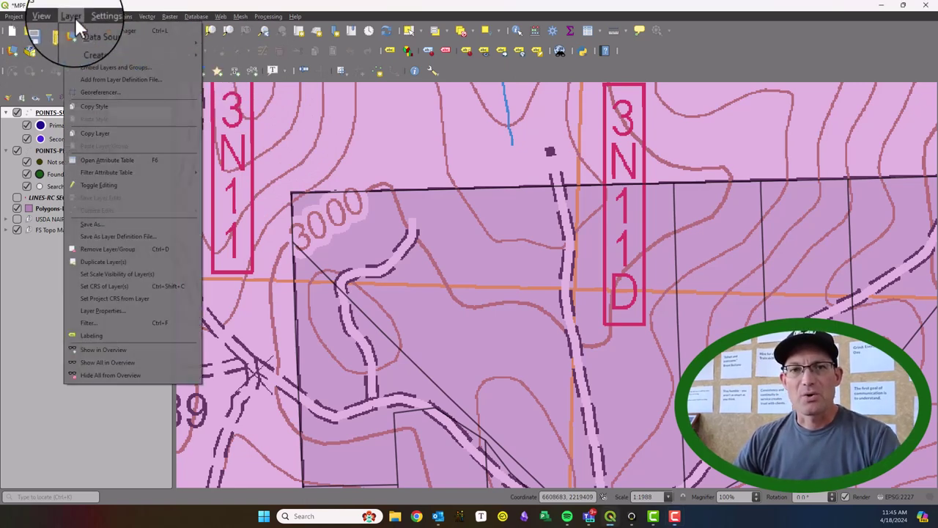
pyautogui.moveTo(99, 42)
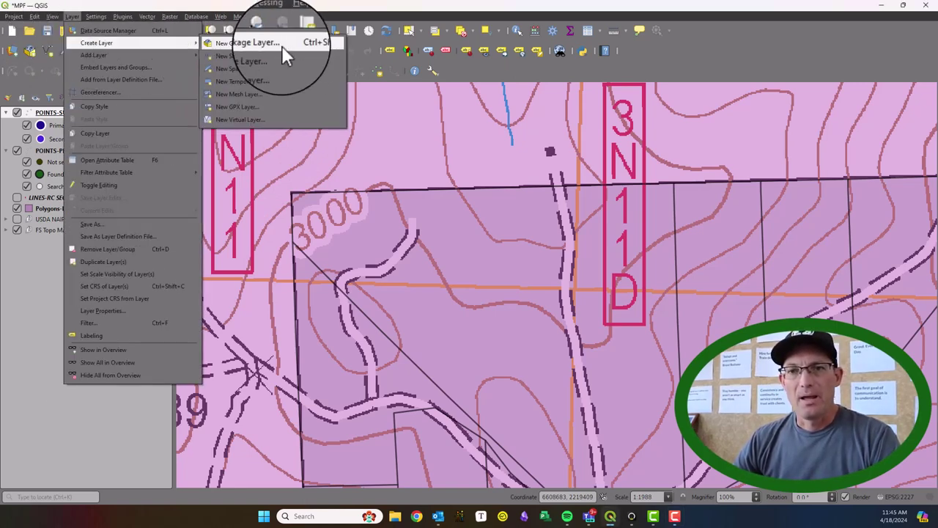
pyautogui.click(266, 83)
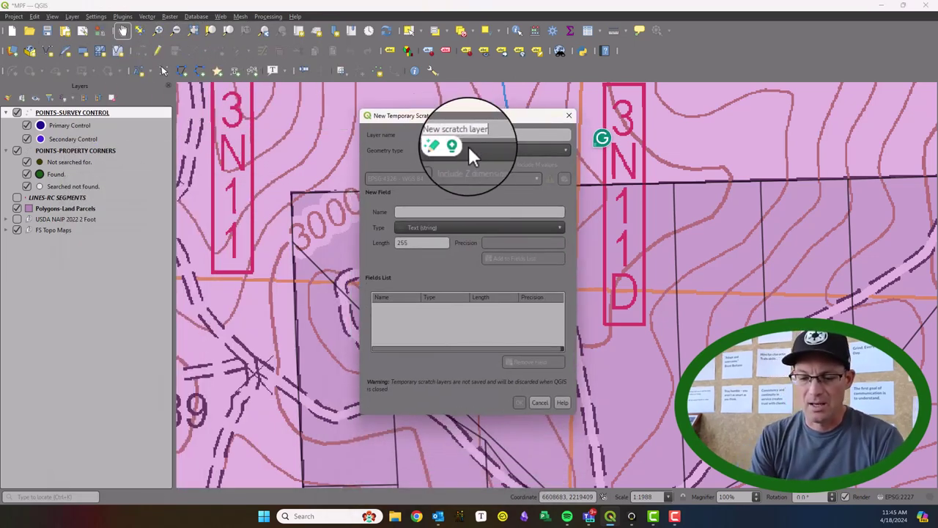
pyautogui.write('LINES-L')
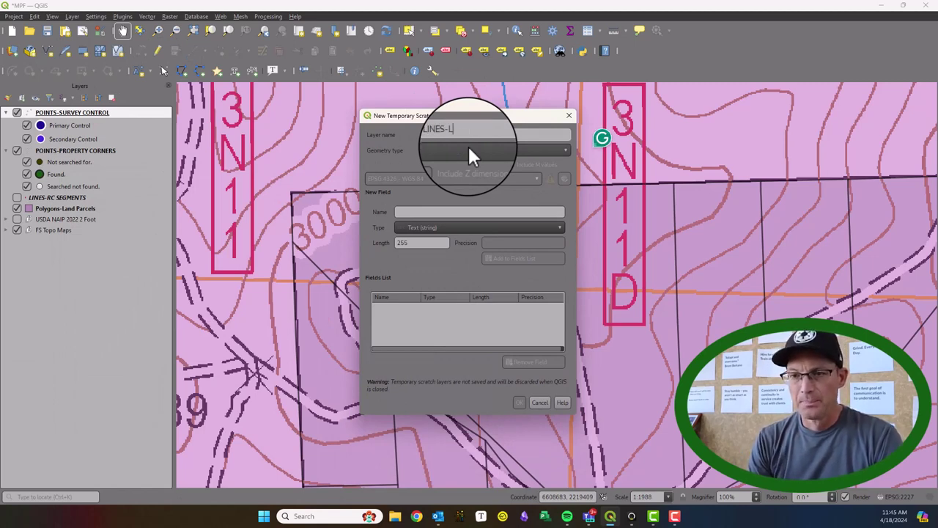
pyautogui.write('INEAR DIMS')
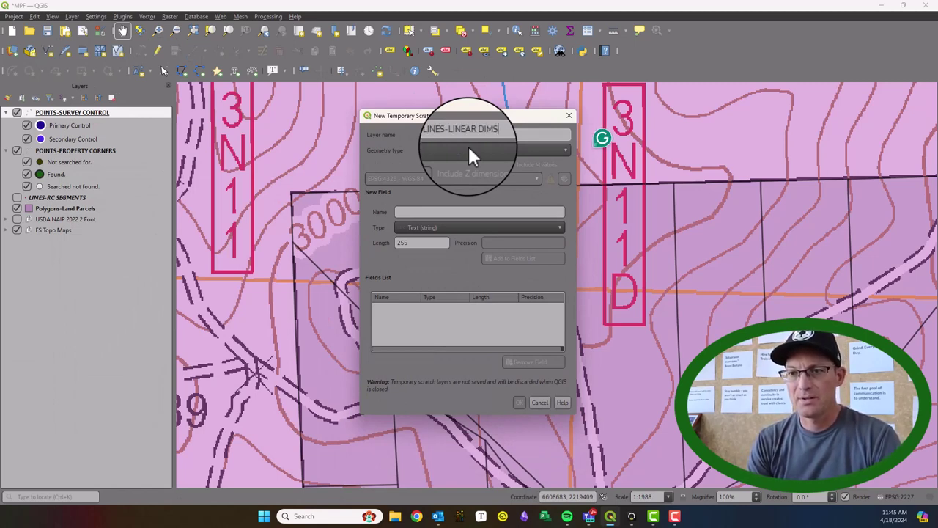
pyautogui.click(468, 146)
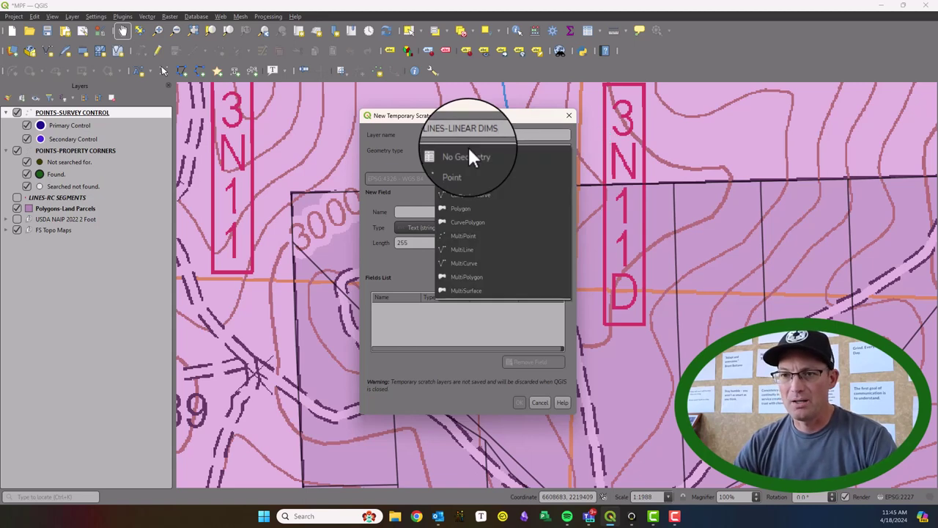
pyautogui.click(470, 179)
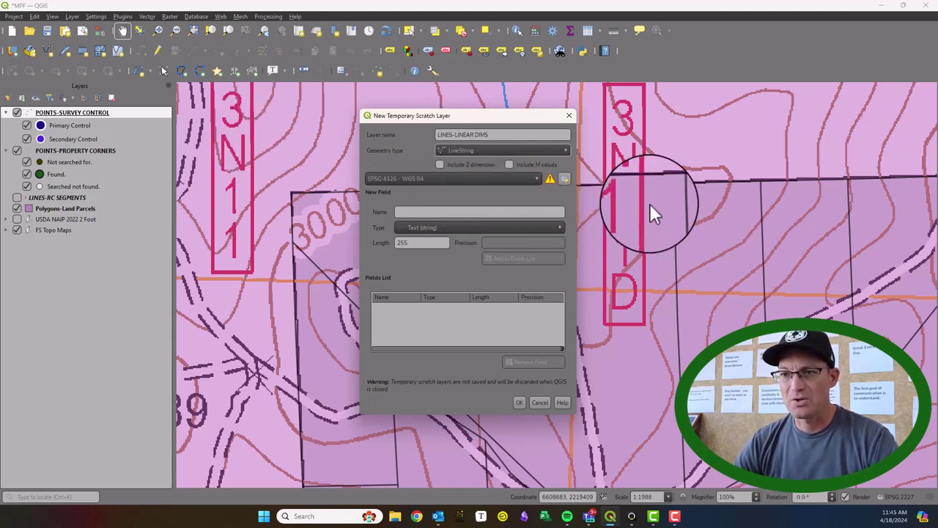
pyautogui.click(538, 180)
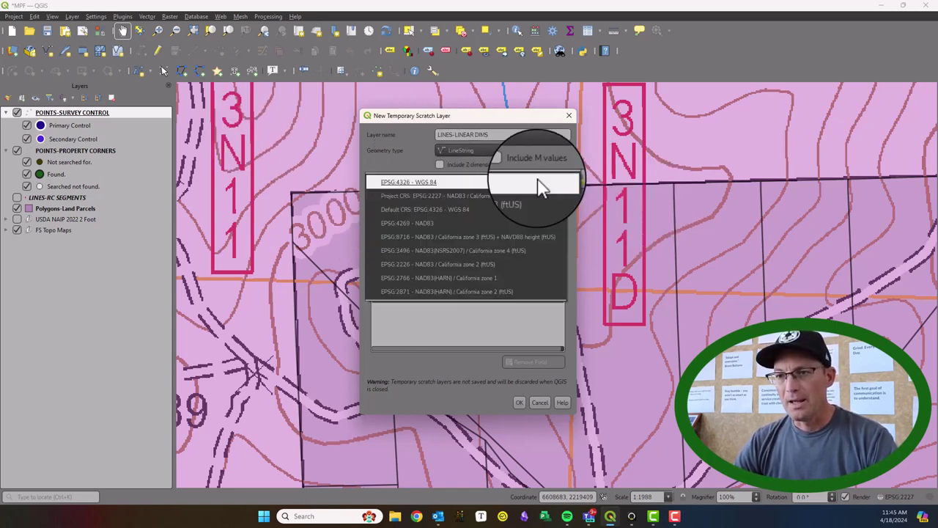
pyautogui.click(455, 200)
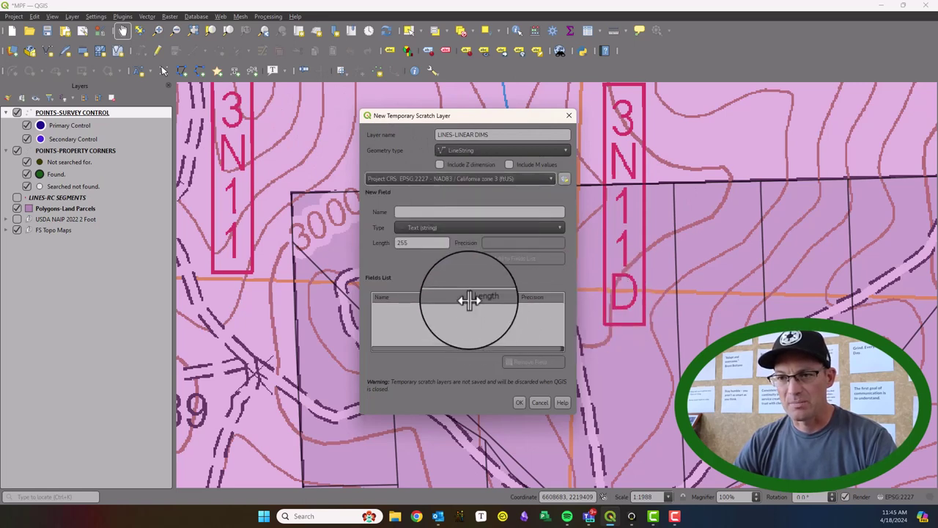
# Add a decimal Length field, length 30 and precision 6, to the layer.
pyautogui.click(437, 211)
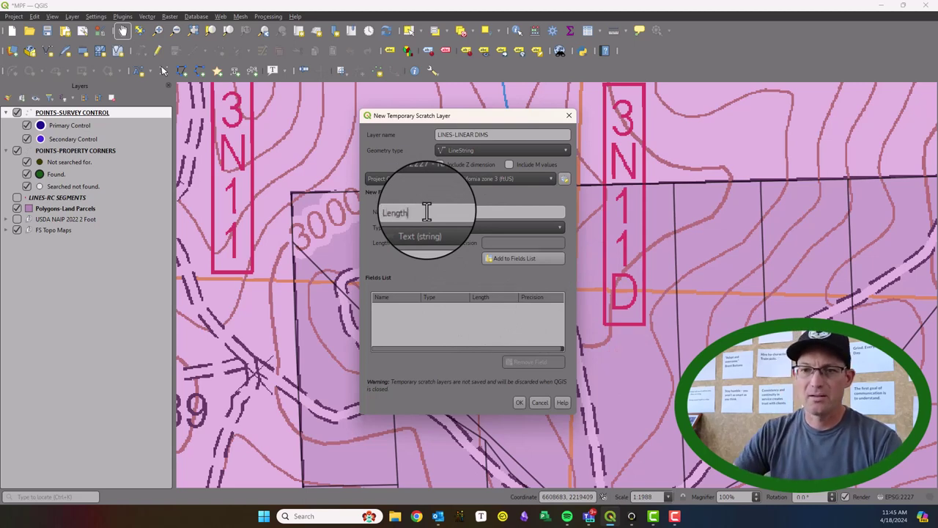
pyautogui.click(447, 228)
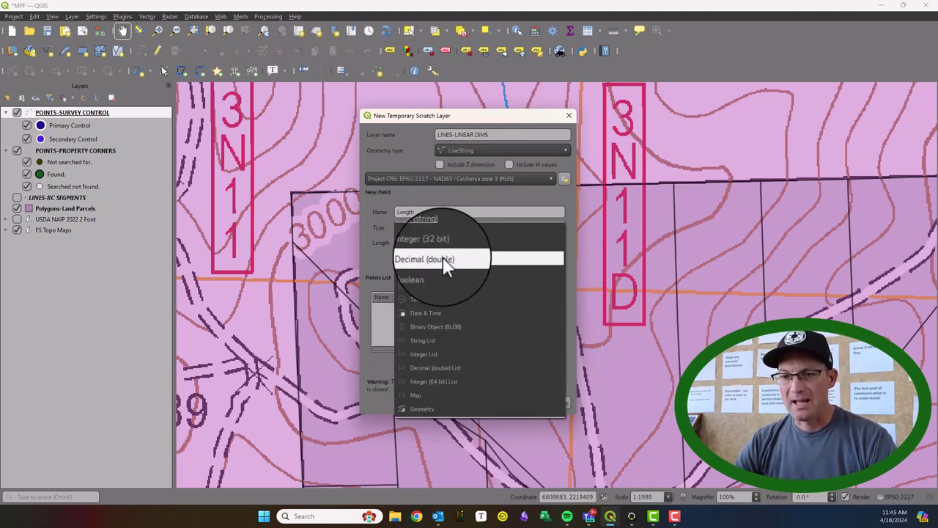
pyautogui.click(447, 260)
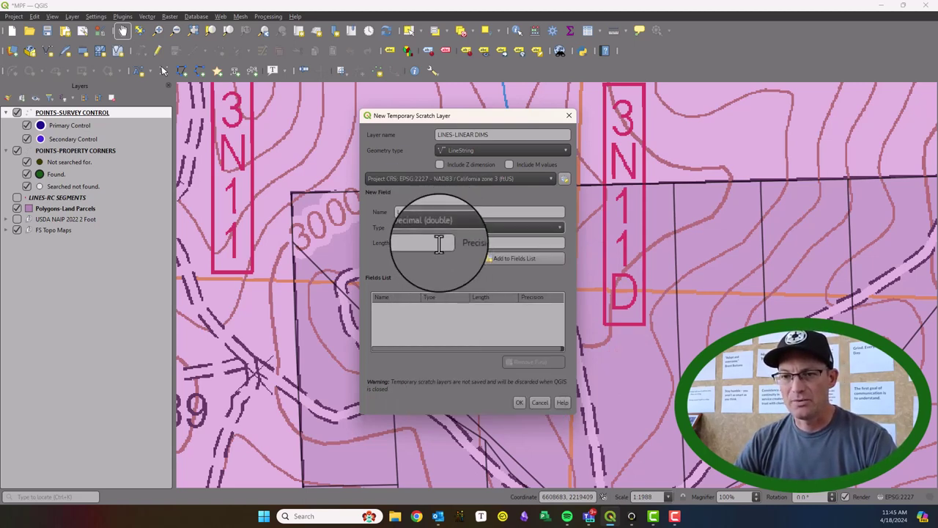
pyautogui.click(521, 256)
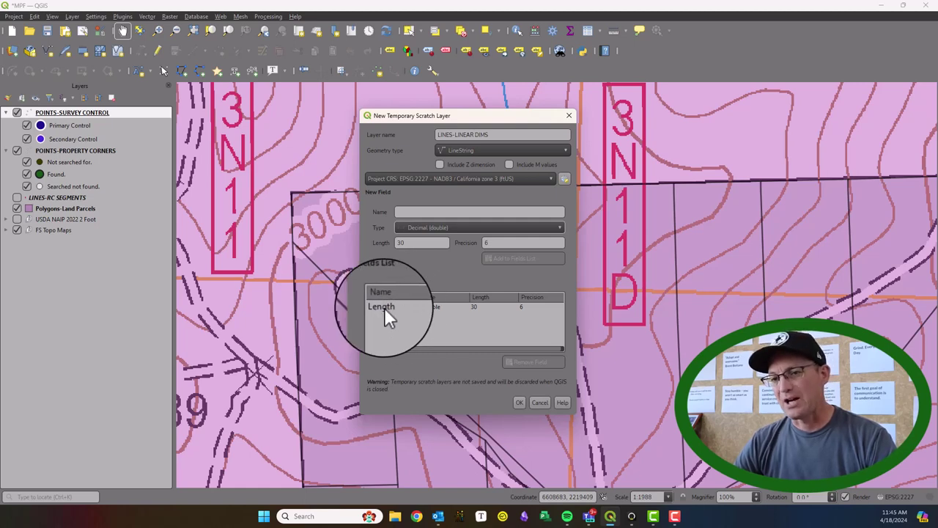
# Create the LINES-LINEAR DIMS layer and bring up its Simple Line symbology settings.
pyautogui.click(518, 403)
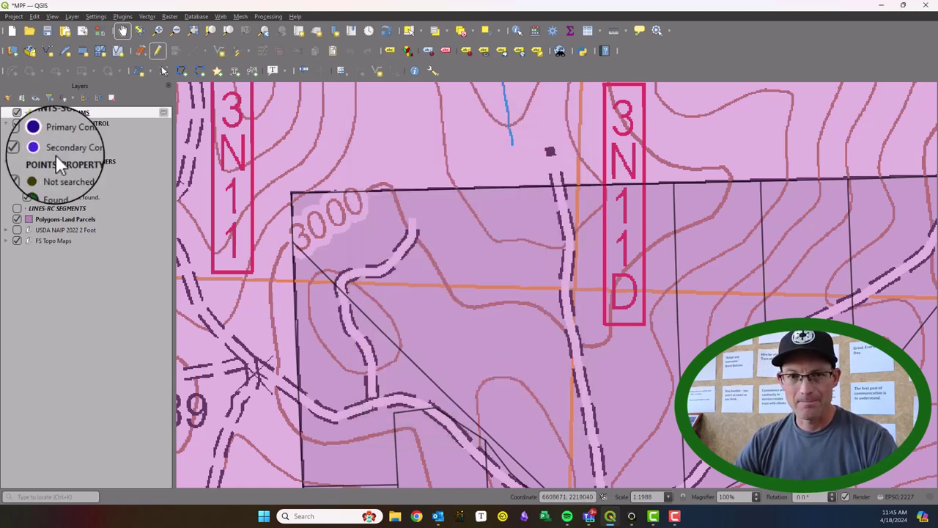
pyautogui.rightClick(85, 112)
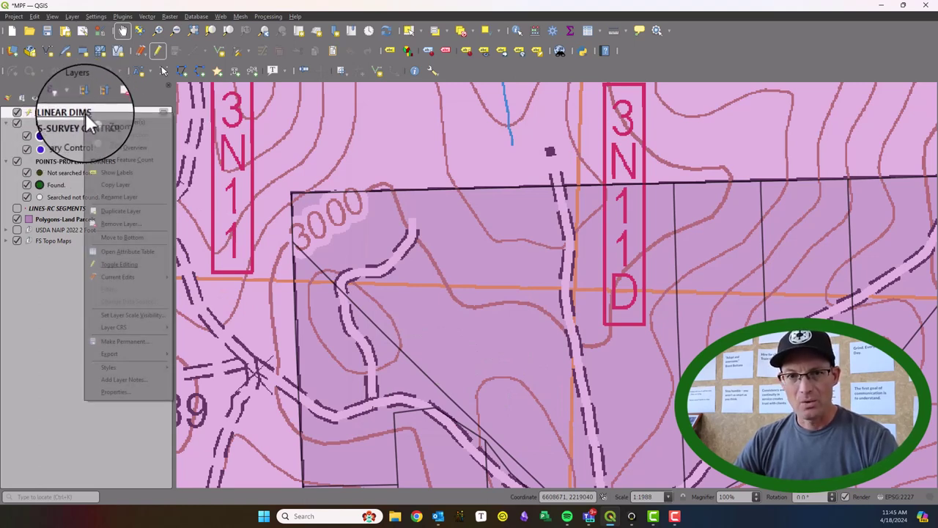
pyautogui.click(112, 392)
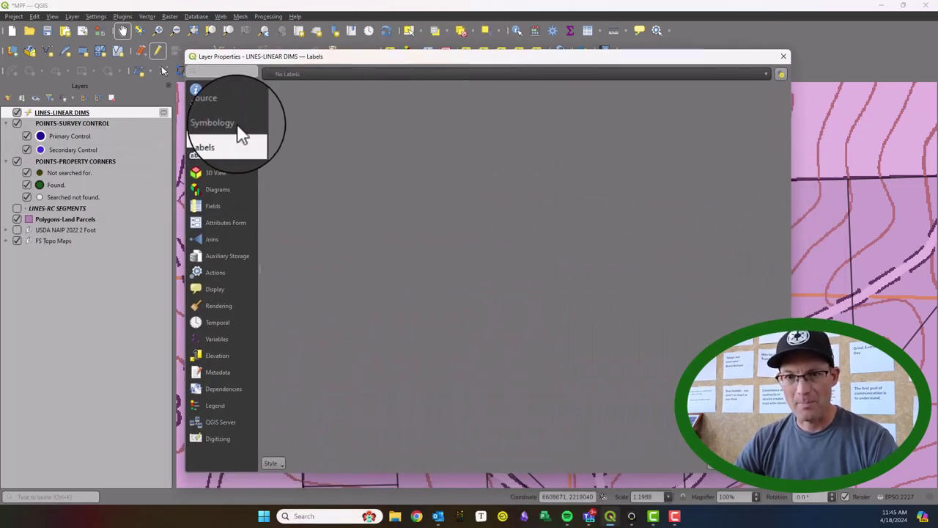
pyautogui.click(240, 133)
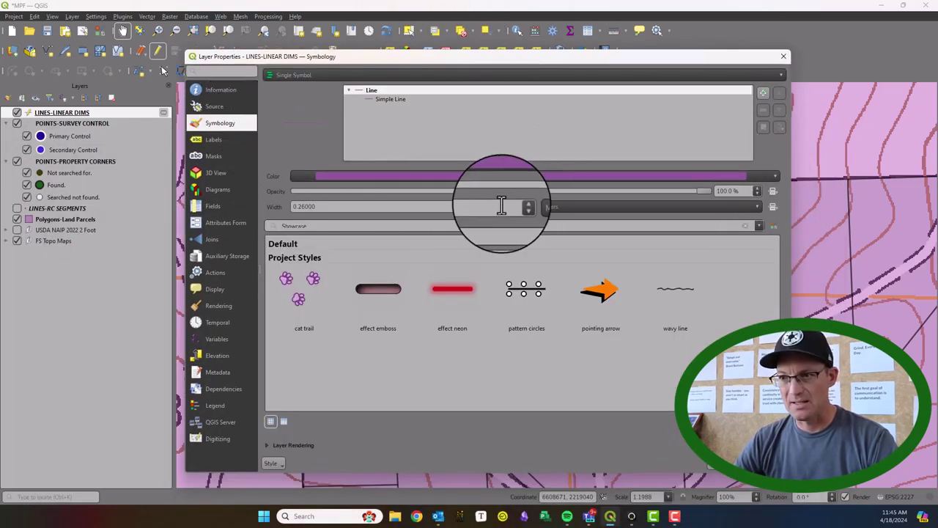
pyautogui.click(399, 99)
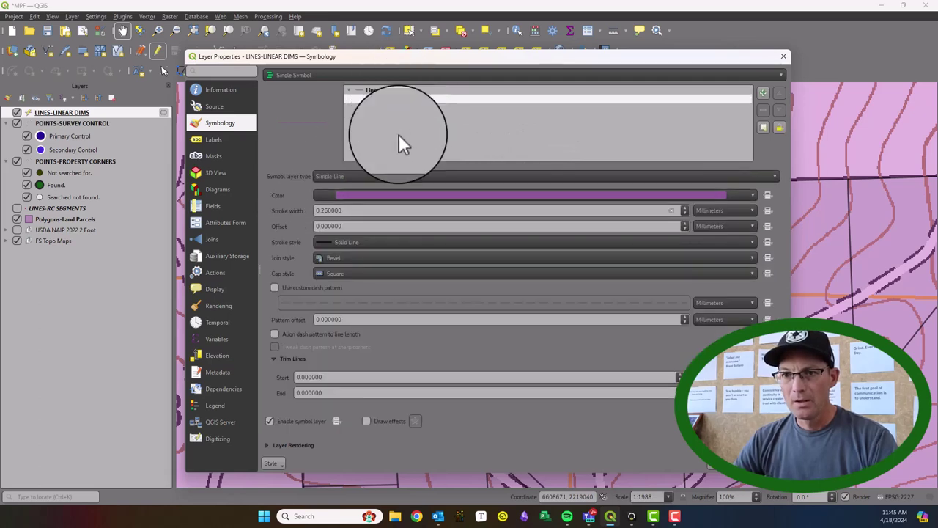
# Style the line 8 pixels wide with round joins and round caps, no custom dashes.
pyautogui.click(718, 211)
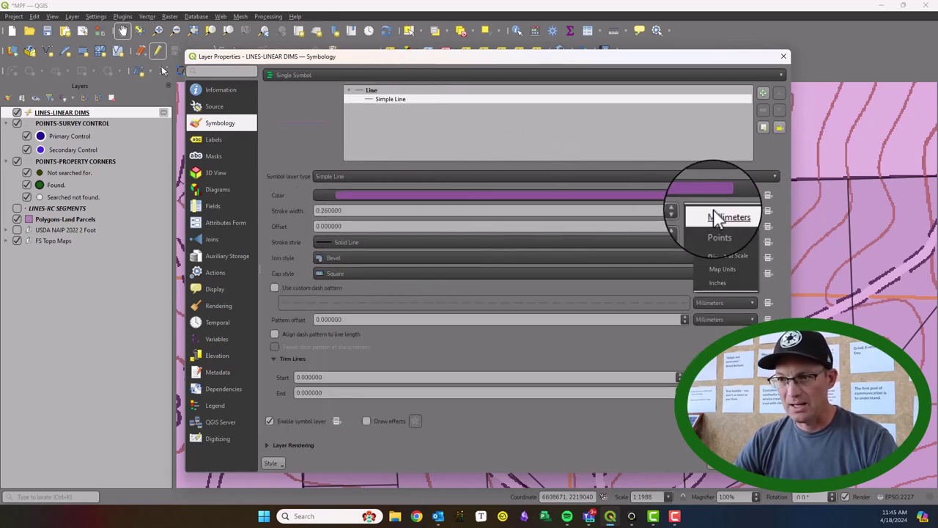
pyautogui.click(716, 241)
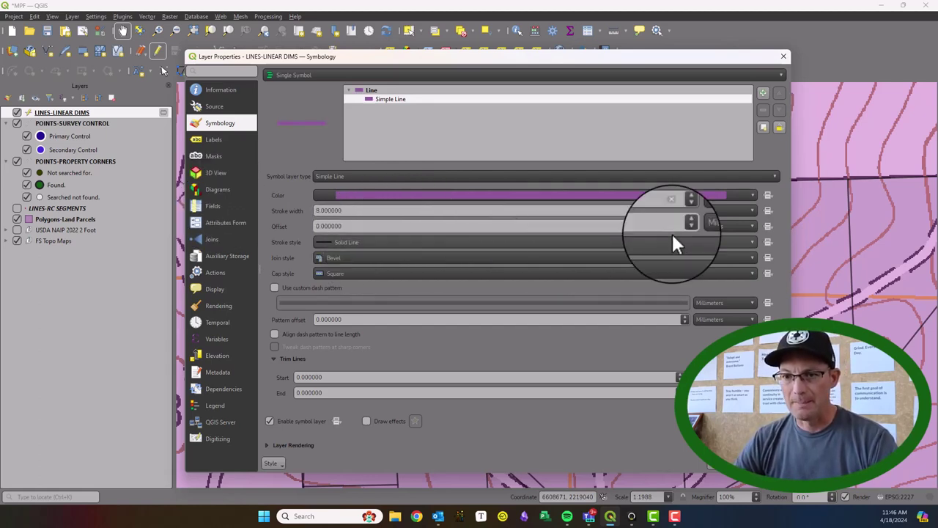
pyautogui.click(372, 258)
pyautogui.click(361, 287)
pyautogui.click(363, 275)
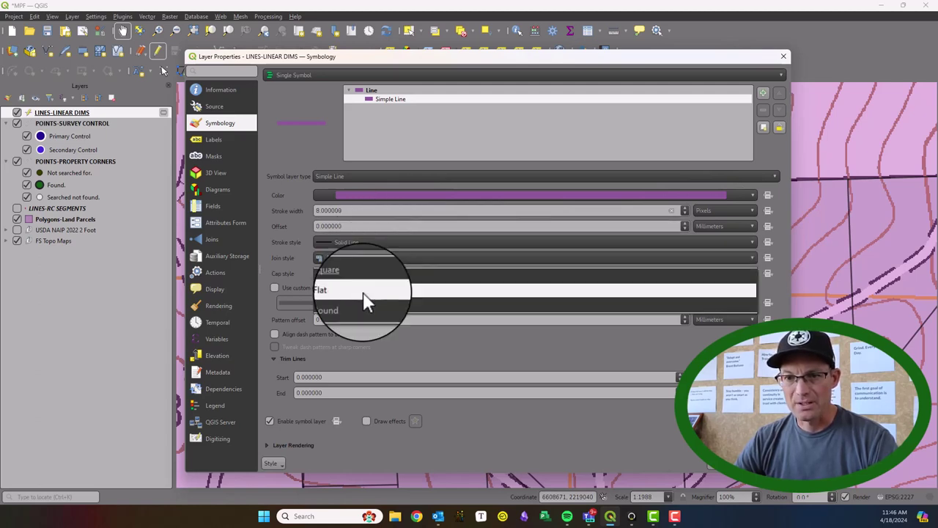
pyautogui.click(365, 306)
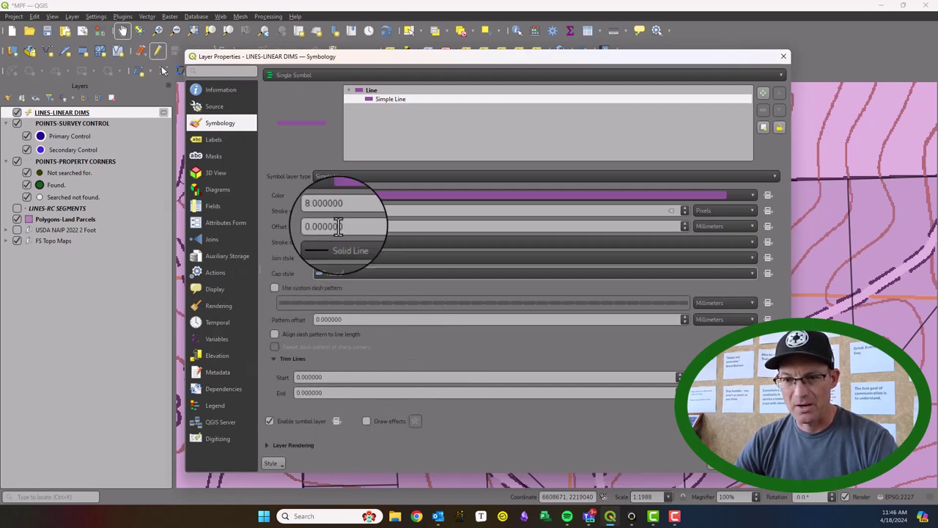
pyautogui.click(272, 290)
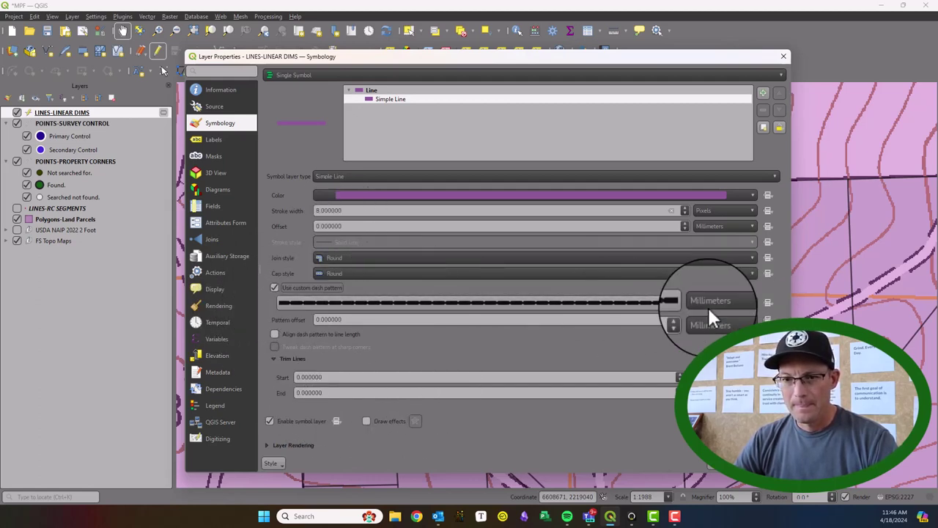
pyautogui.click(274, 289)
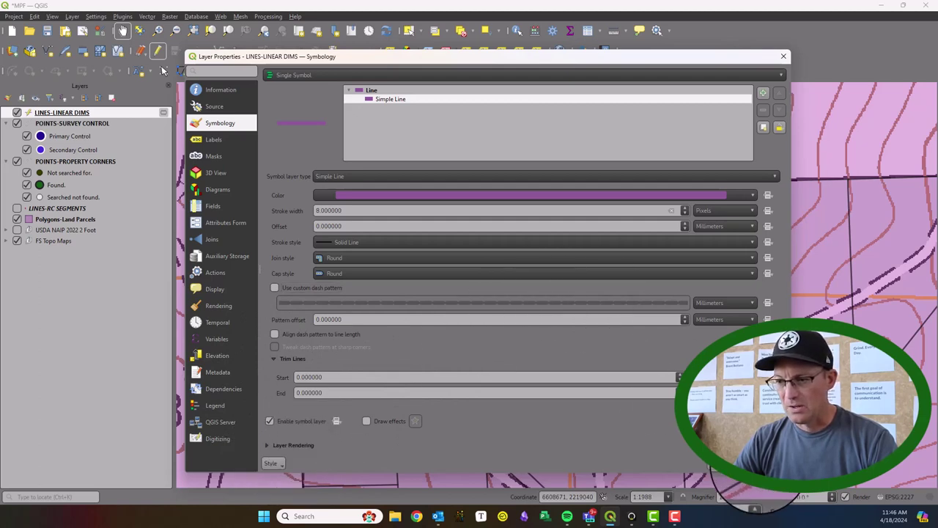
pyautogui.click(714, 466)
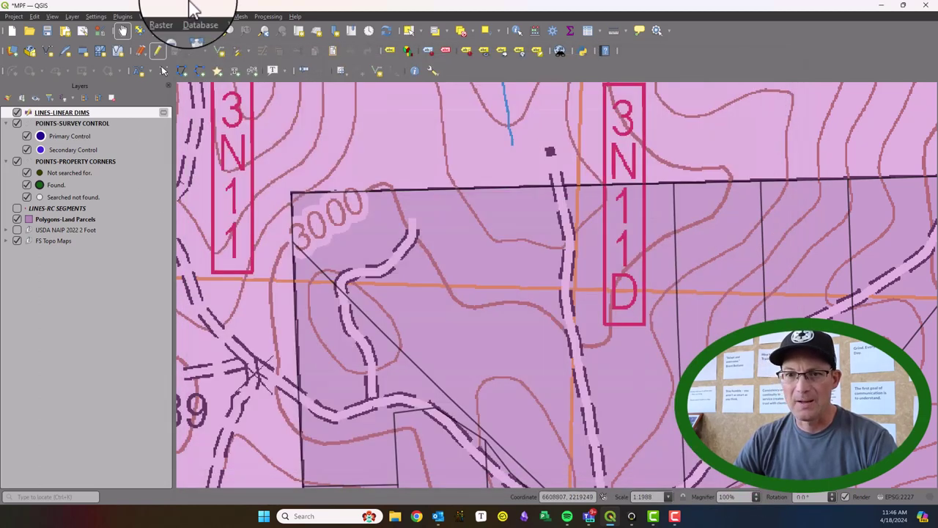
# Turn on editing for the LINES-LINEAR DIMS layer.
pyautogui.rightClick(74, 112)
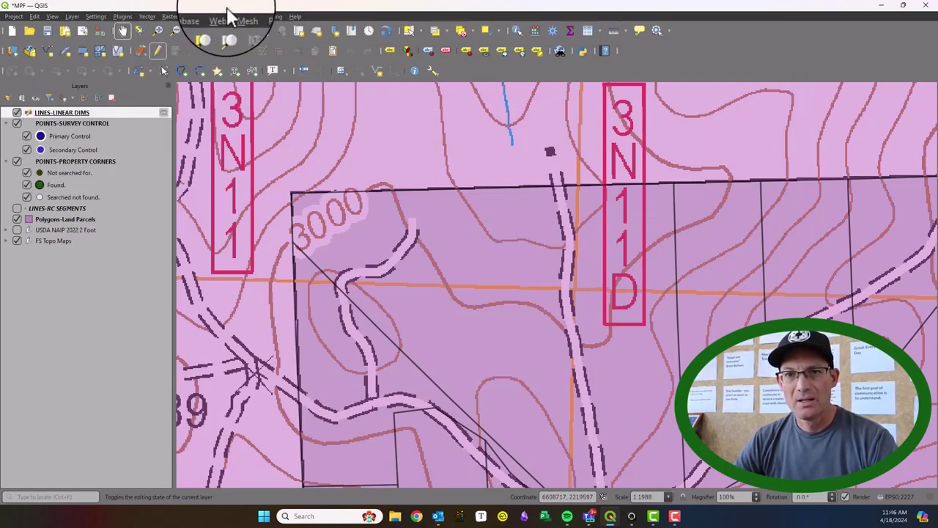
pyautogui.click(218, 51)
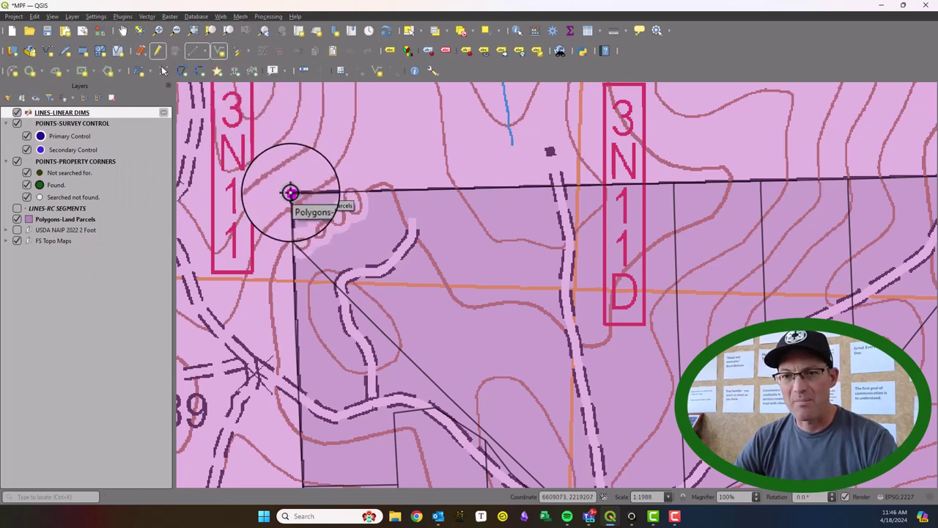
pyautogui.click(16, 18)
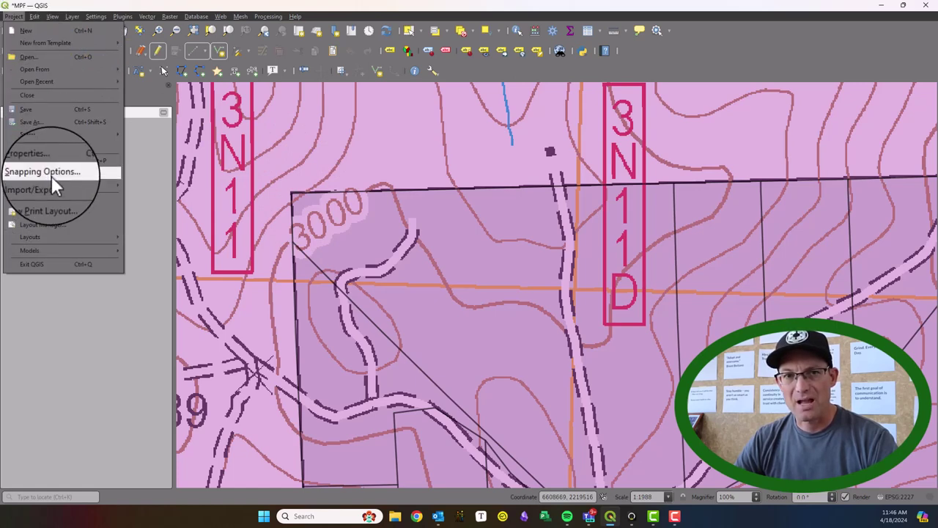
pyautogui.click(298, 154)
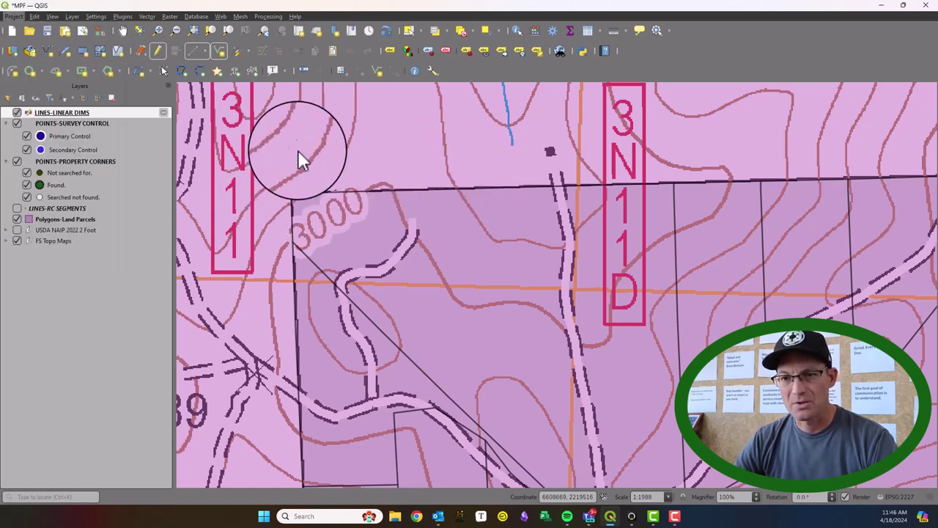
# Draw the first lines along the parcel's top edge, starting at the top-left corner.
pyautogui.click(293, 192)
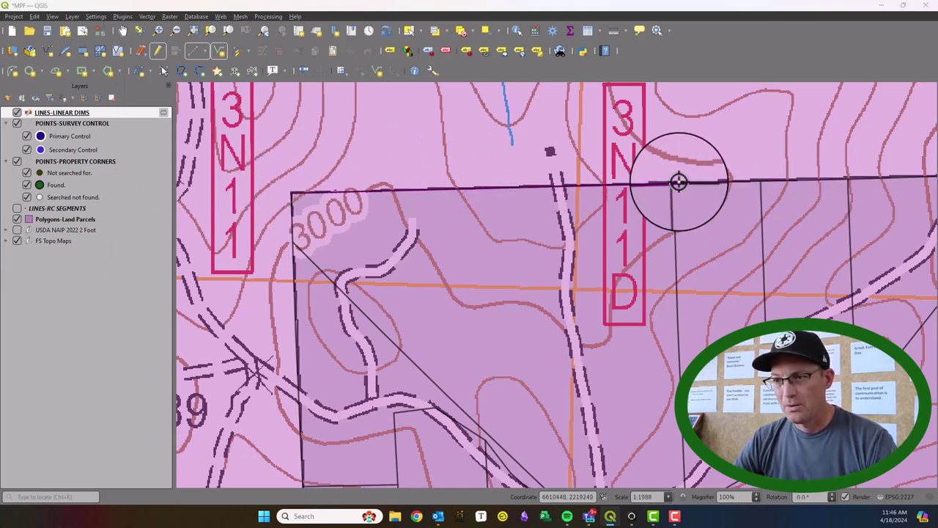
pyautogui.rightClick(550, 151)
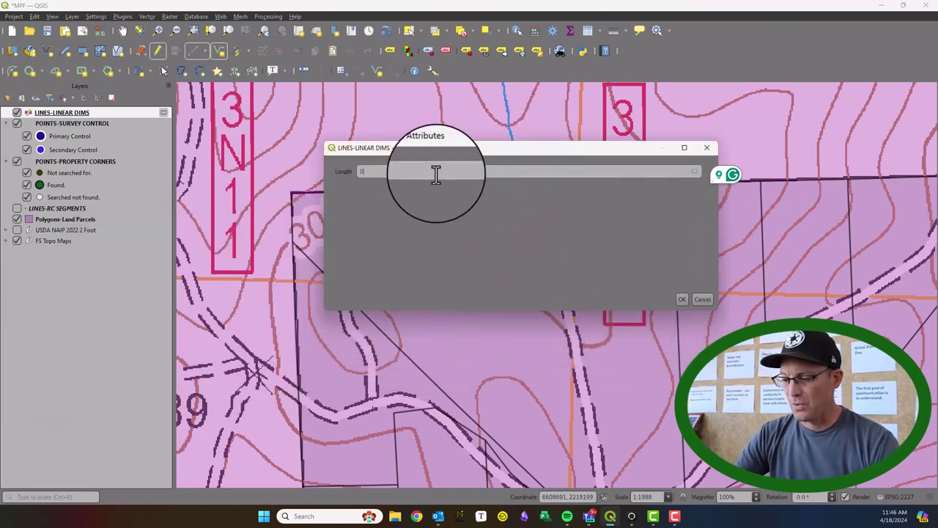
pyautogui.press('Return')
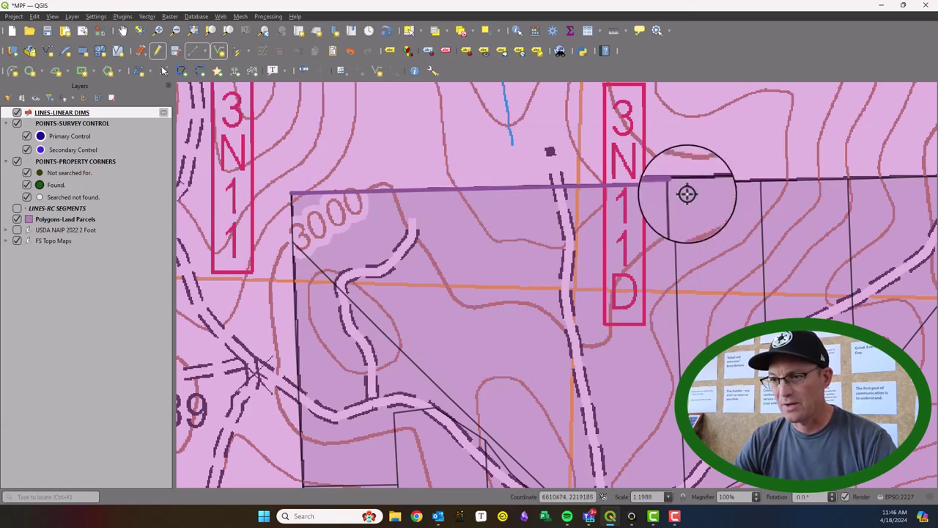
pyautogui.click(677, 180)
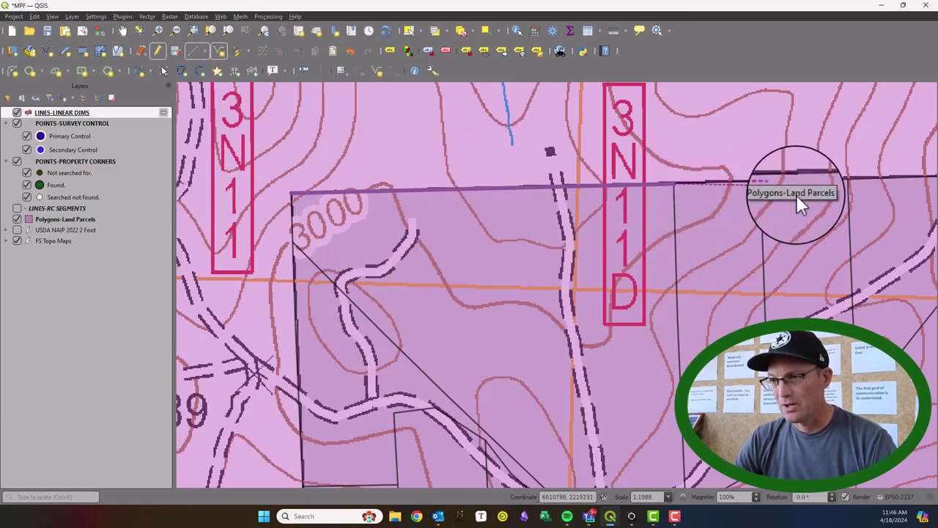
pyautogui.click(761, 180)
pyautogui.rightClick(761, 180)
pyautogui.press('Return')
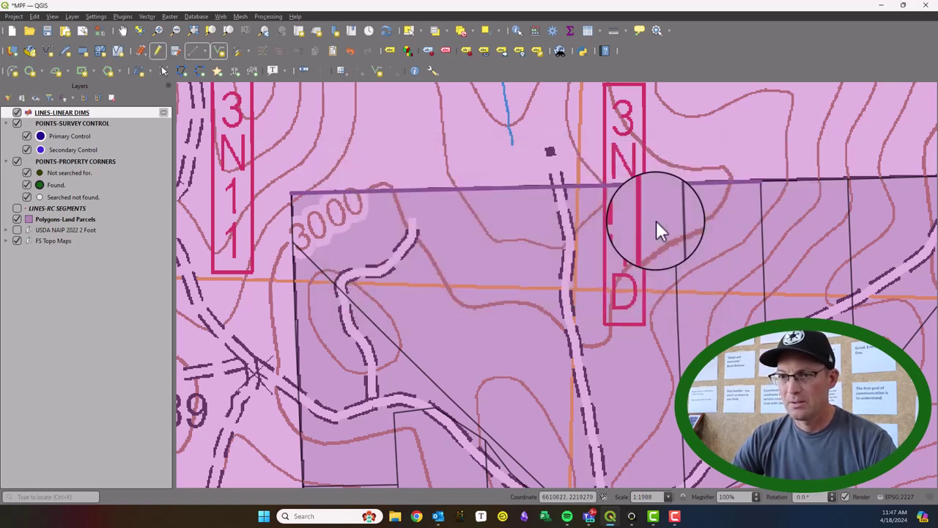
# Continue the top-edge lines to the parcel's top-right corner, entering Length 0.0.
pyautogui.click(853, 176)
pyautogui.rightClick(784, 216)
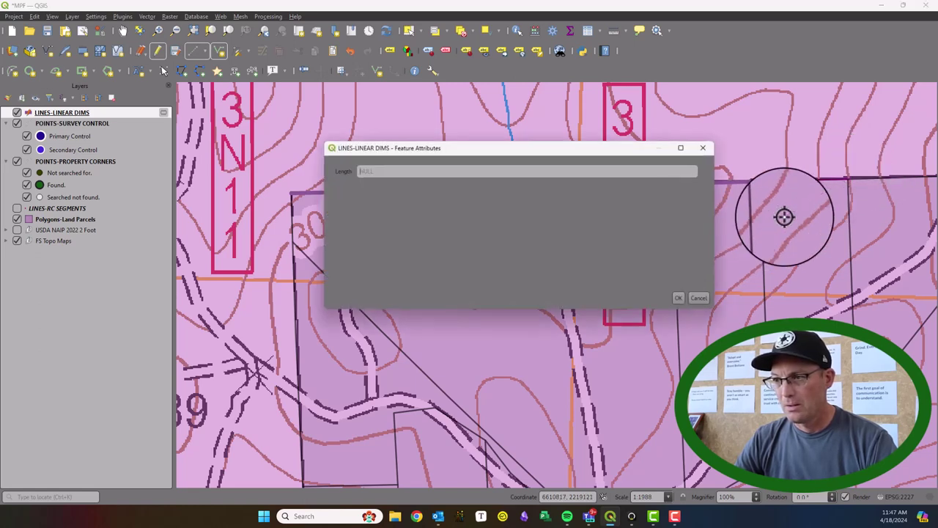
pyautogui.write('0.0')
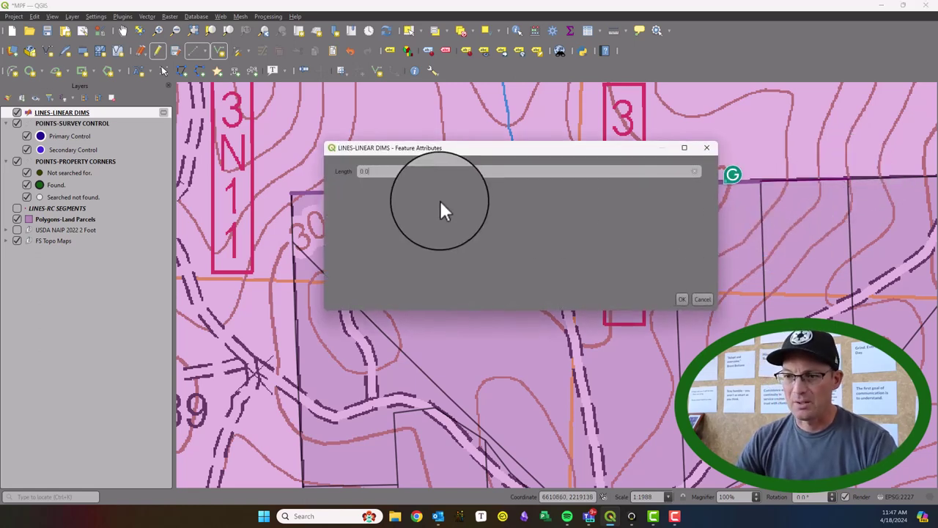
pyautogui.click(681, 299)
pyautogui.scroll(-2, 704, 188)
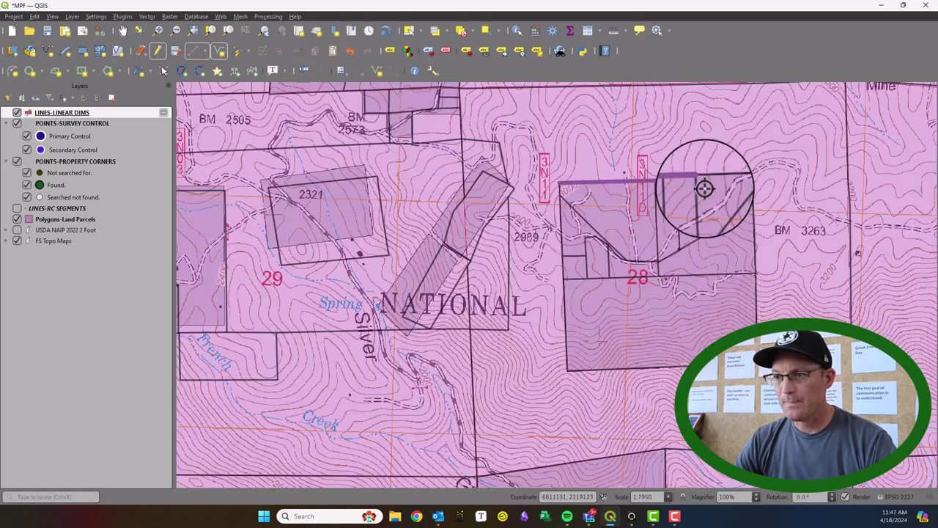
pyautogui.scroll(1, 703, 189)
pyautogui.moveTo(708, 184); pyautogui.dragTo(595, 180)
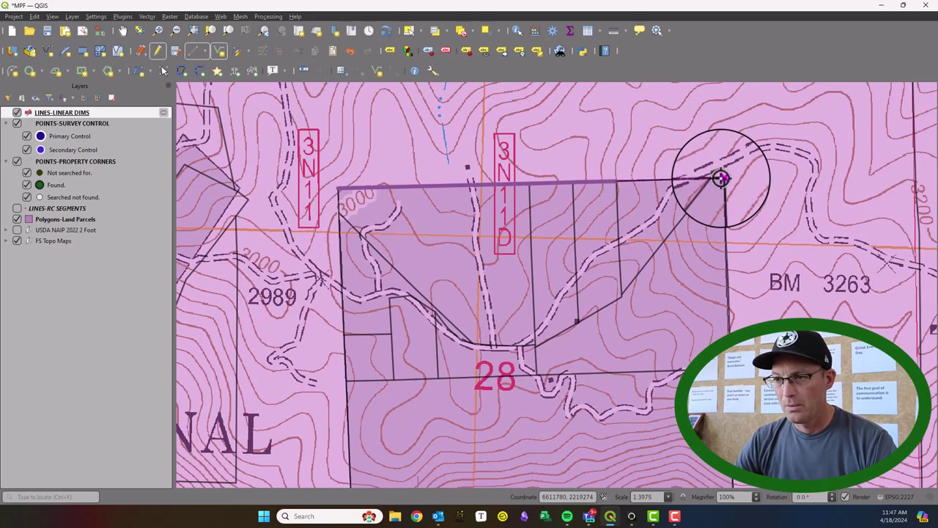
pyautogui.click(721, 178)
pyautogui.rightClick(720, 178)
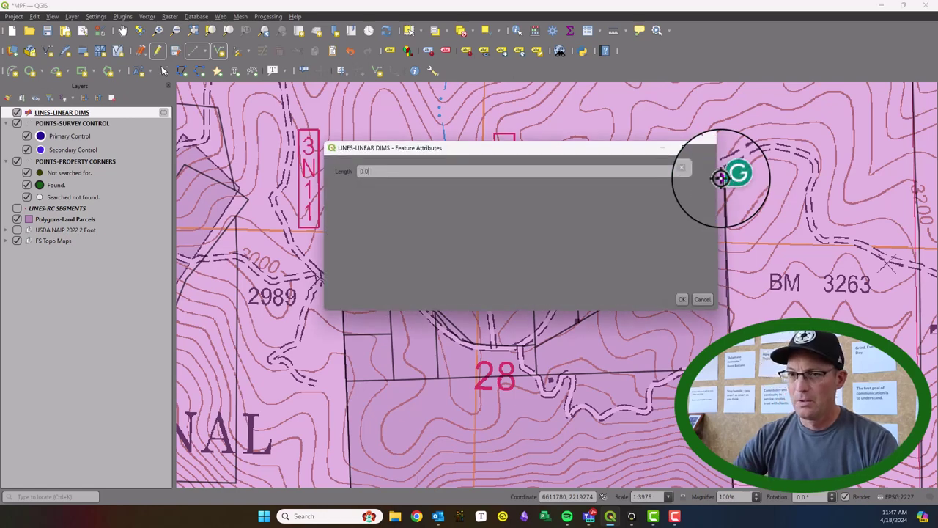
pyautogui.write('0.0')
pyautogui.press('Return')
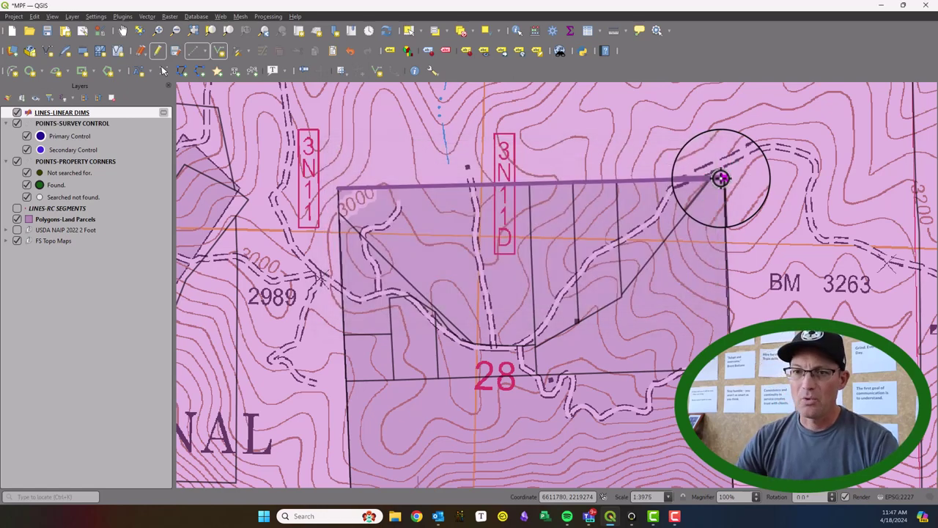
# Draw a line down the parcel's left edge from top-left to bottom-left corner.
pyautogui.click(336, 188)
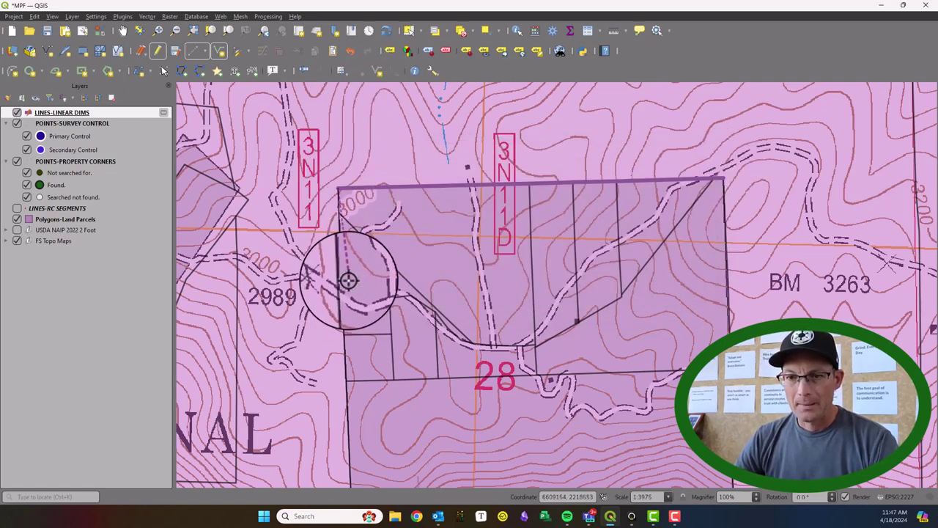
pyautogui.click(344, 333)
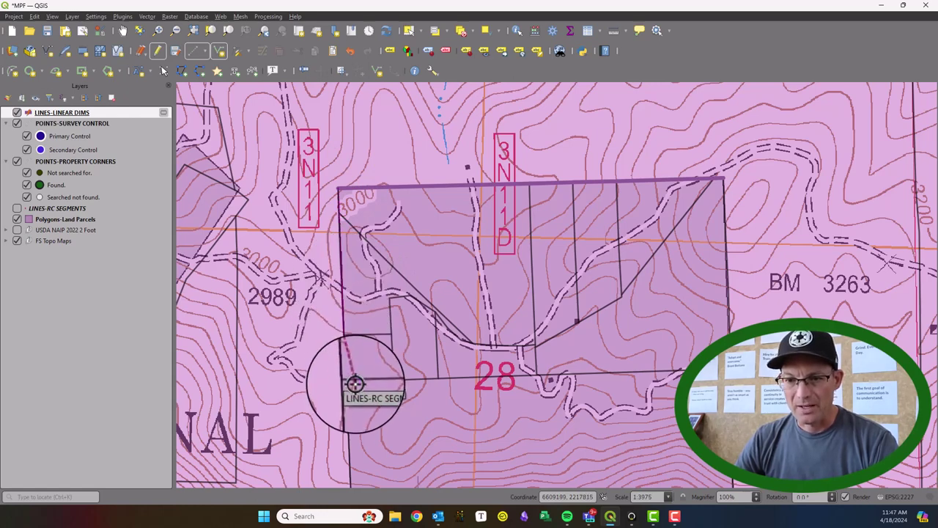
pyautogui.click(355, 383)
pyautogui.rightClick(354, 383)
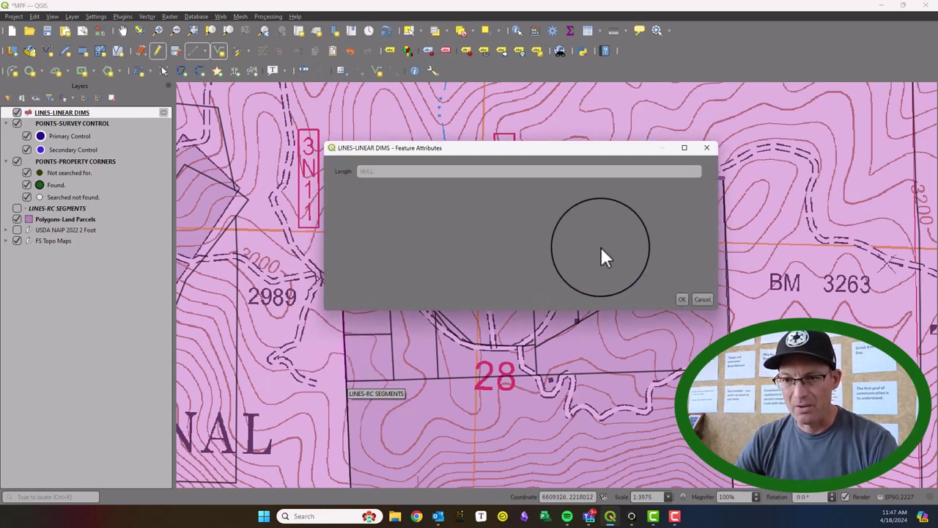
pyautogui.press('Return')
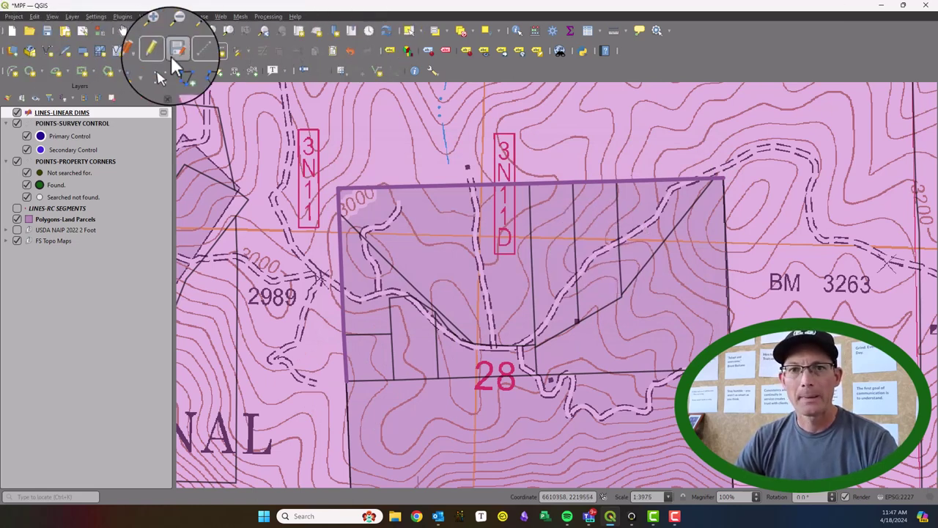
# Save the LINES-LINEAR DIMS layer edits so the top and left boundary lines are committed.
pyautogui.click(173, 52)
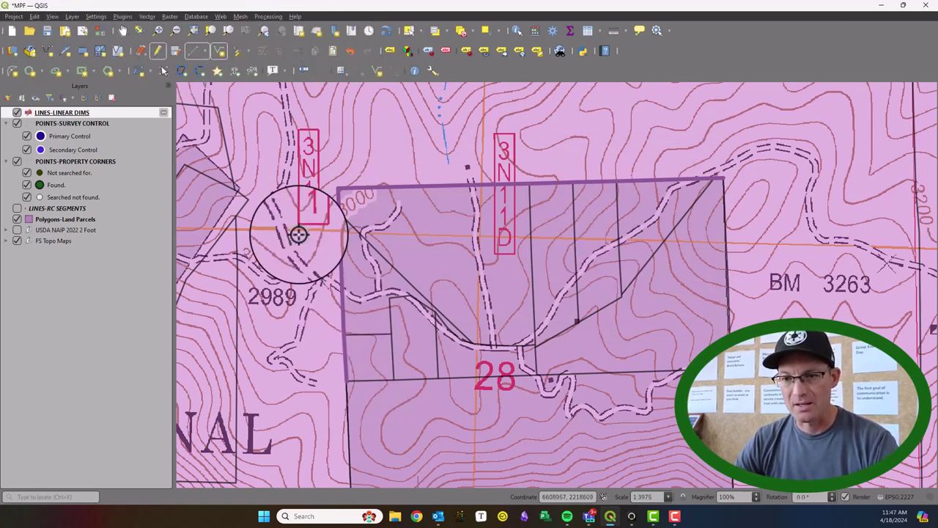
pyautogui.click(237, 51)
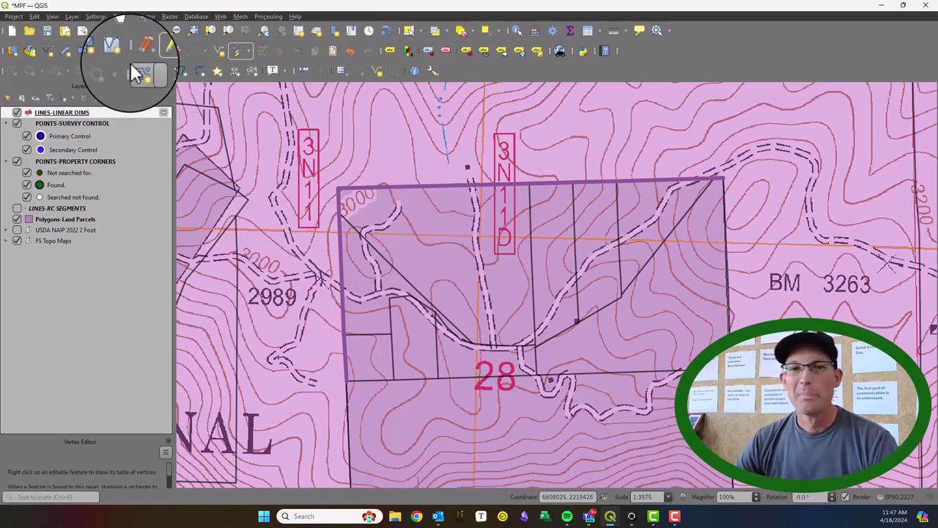
pyautogui.rightClick(45, 112)
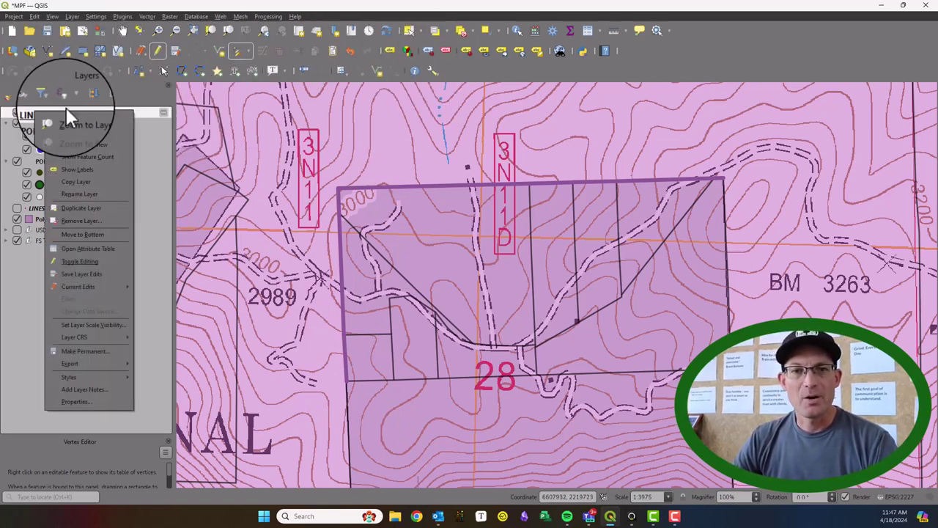
pyautogui.click(89, 275)
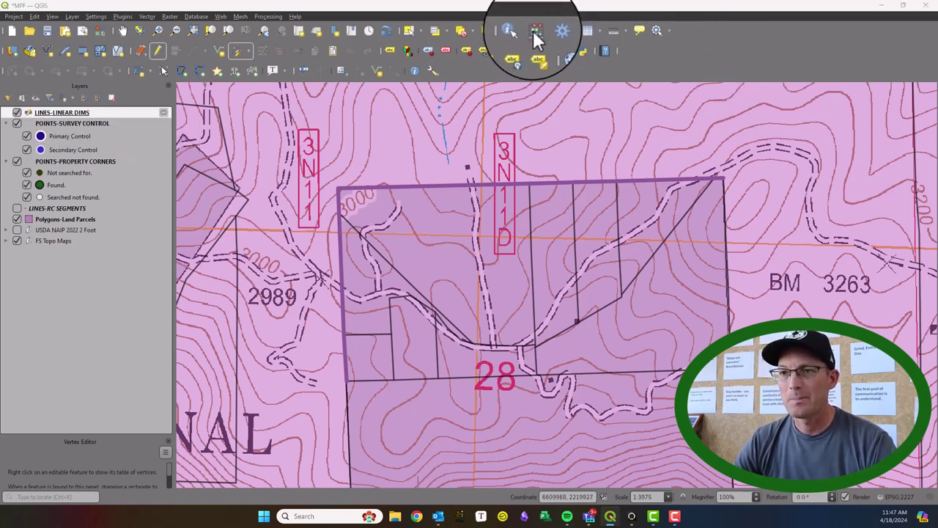
# Open the Field Calculator set to update the existing Length field.
pyautogui.hotkey('ctrl', 'i')
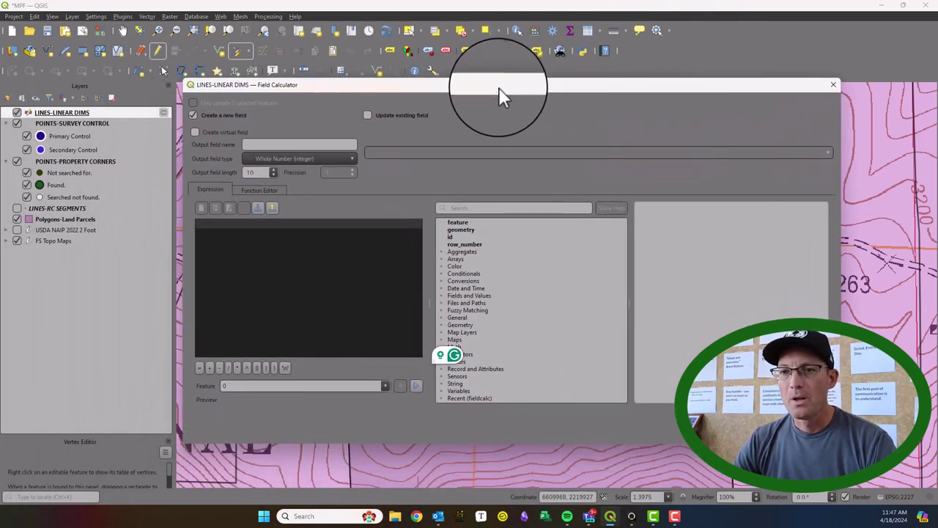
pyautogui.click(382, 117)
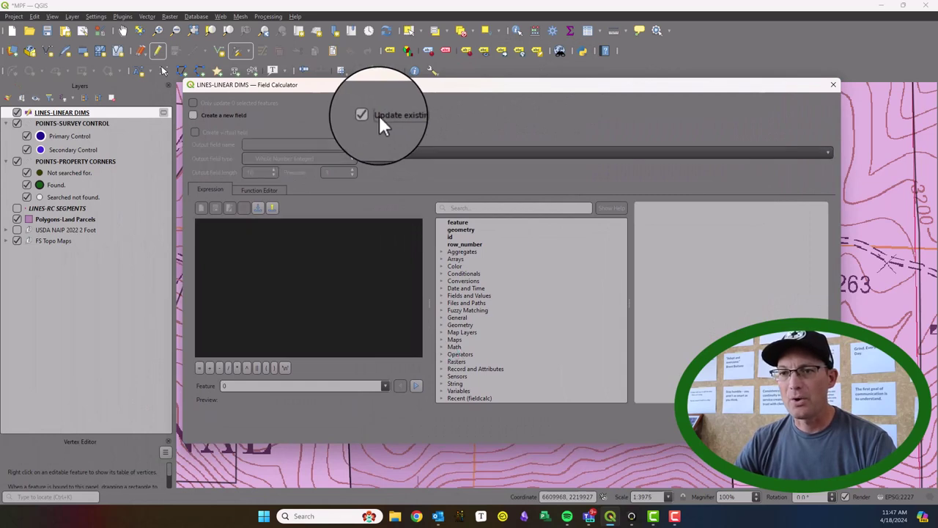
pyautogui.click(398, 153)
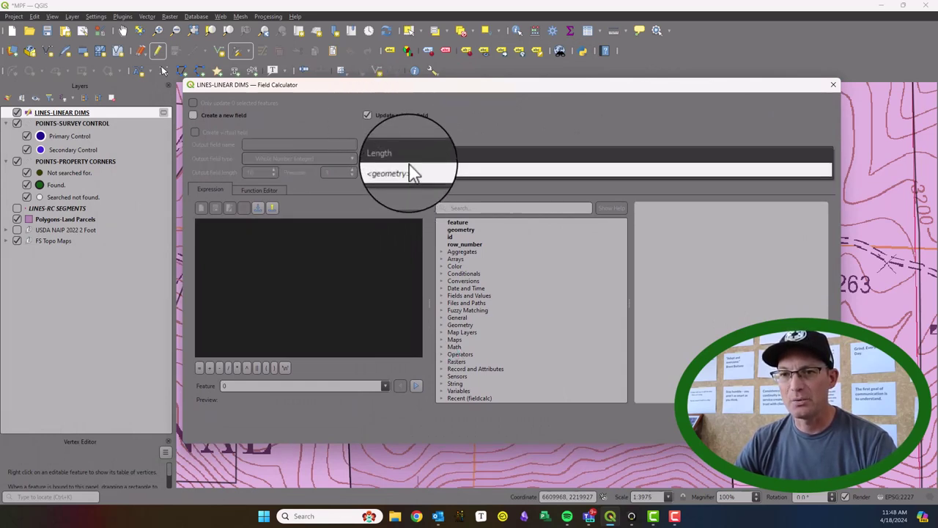
pyautogui.click(408, 160)
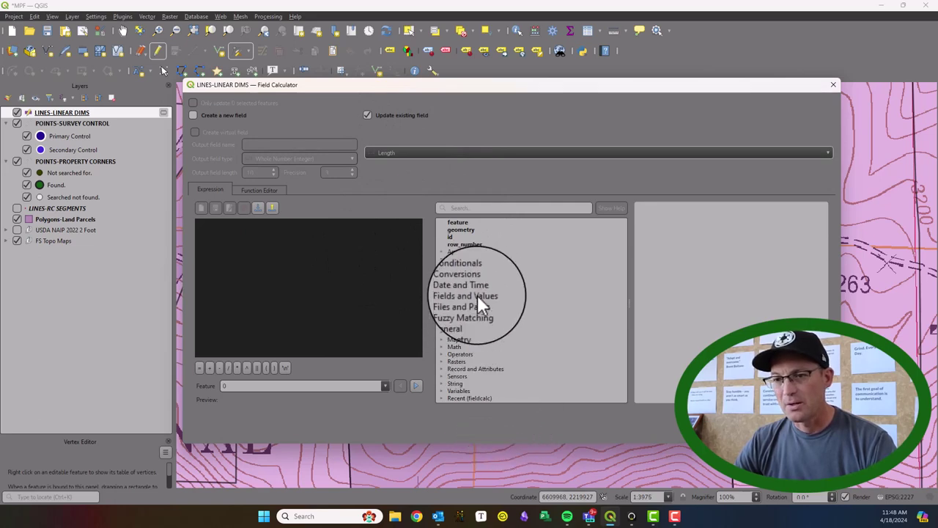
# Build the $length expression from the Geometry functions and pick a feature to preview.
pyautogui.click(442, 326)
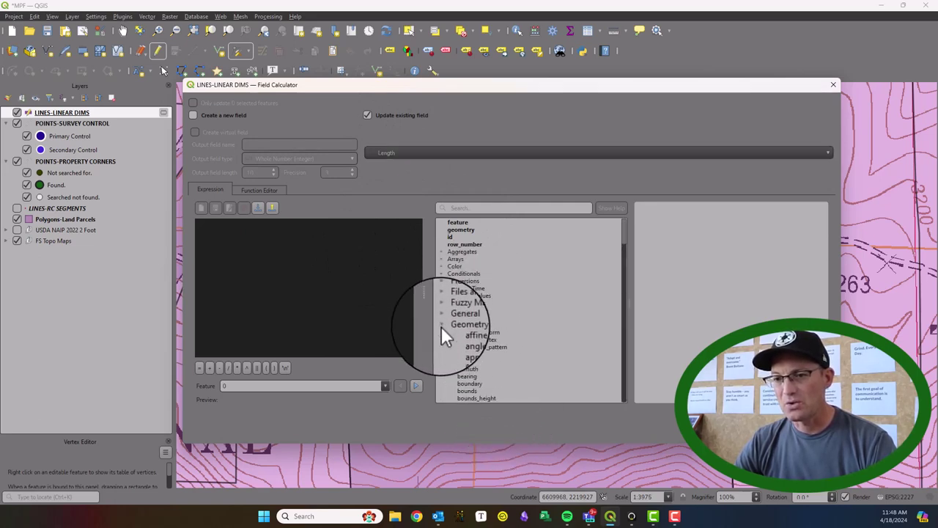
pyautogui.scroll(-10, 476, 352)
pyautogui.scroll(-12, 506, 370)
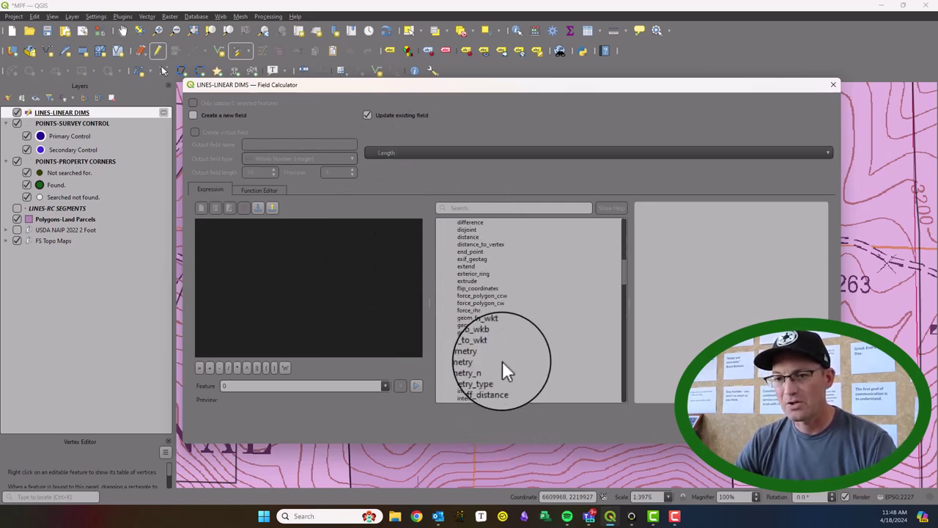
pyautogui.scroll(3, 505, 370)
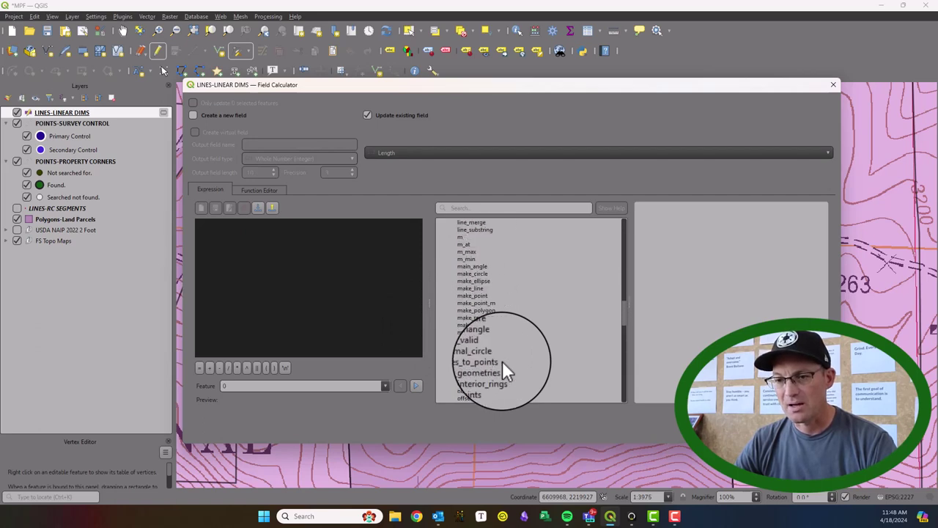
pyautogui.doubleClick(466, 267)
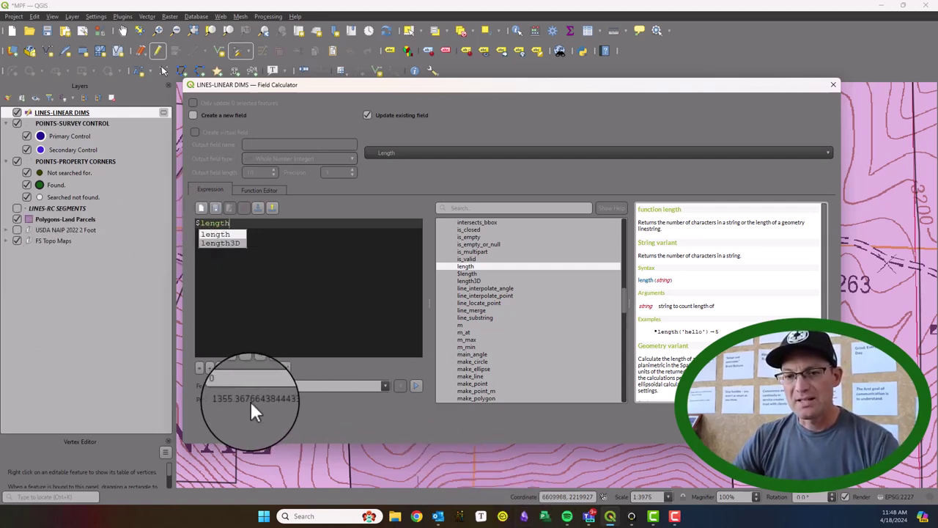
pyautogui.click(384, 386)
# Change the expression to floor( $length ), previewing 308, and apply it to Length.
pyautogui.click(297, 418)
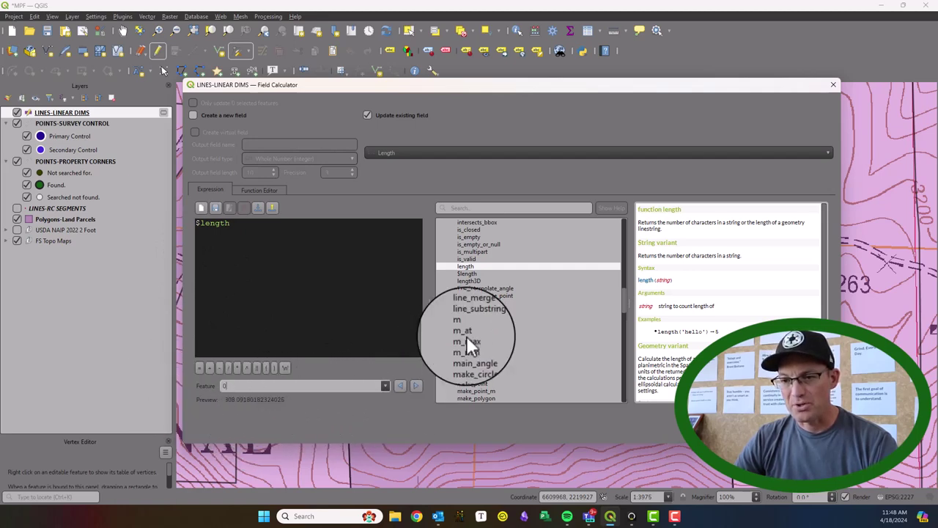
pyautogui.scroll(-4, 498, 326)
pyautogui.scroll(20, 513, 326)
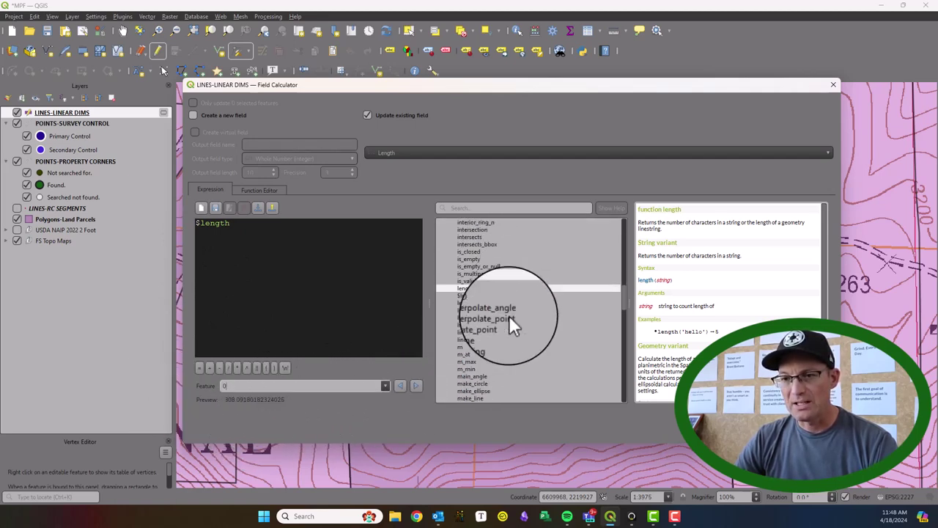
pyautogui.scroll(2, 513, 326)
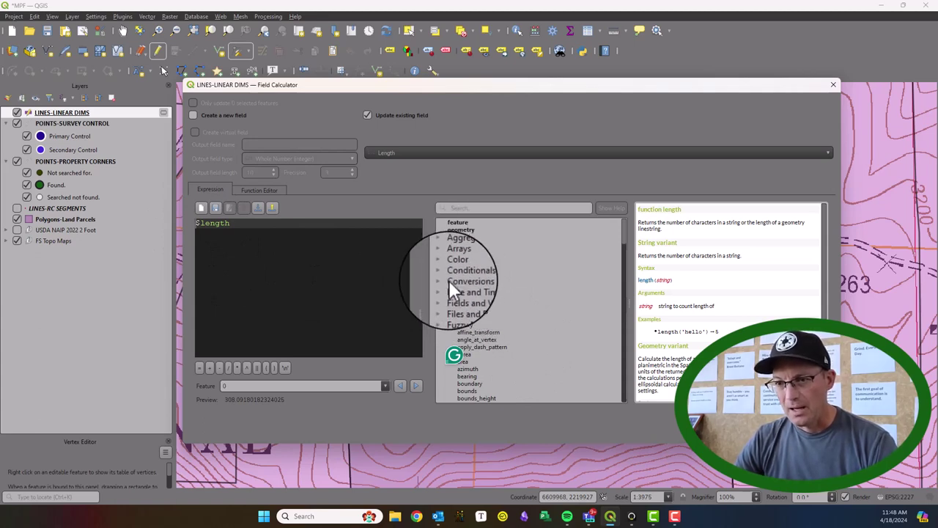
pyautogui.click(442, 325)
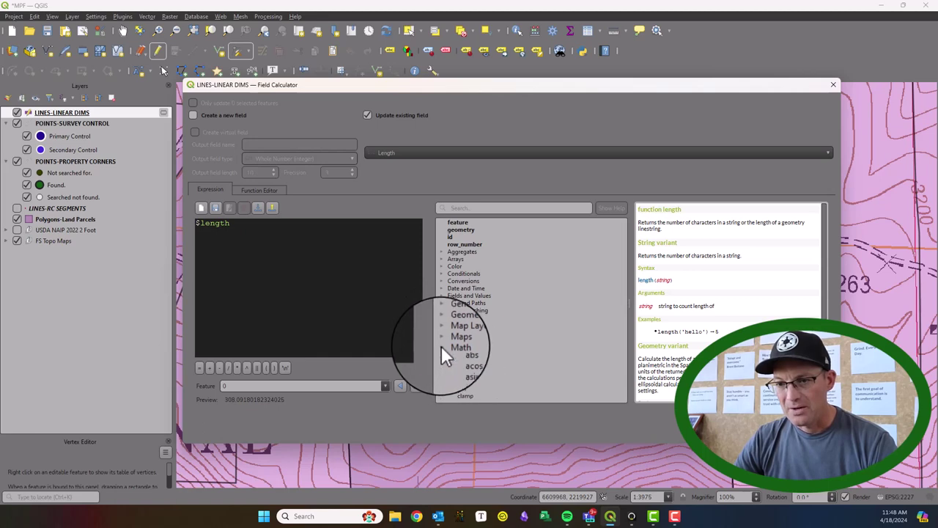
pyautogui.scroll(-3, 447, 354)
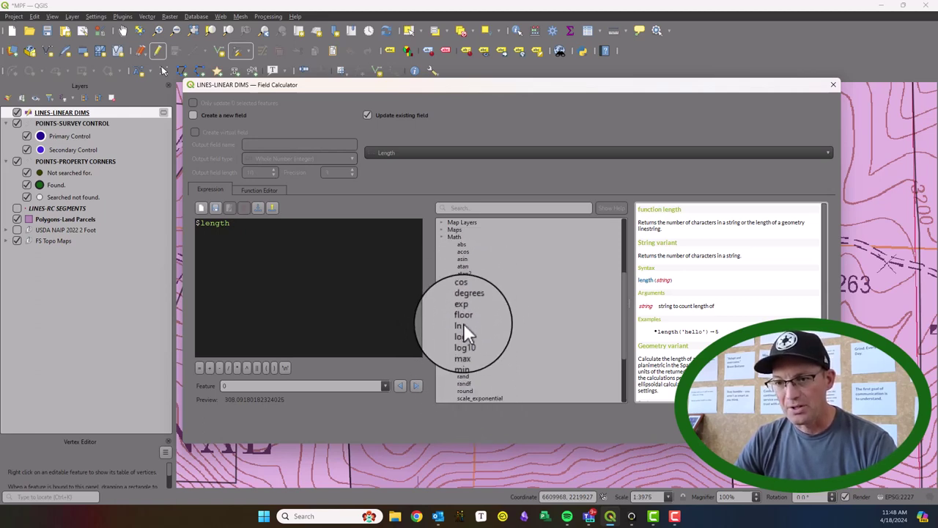
pyautogui.click(463, 318)
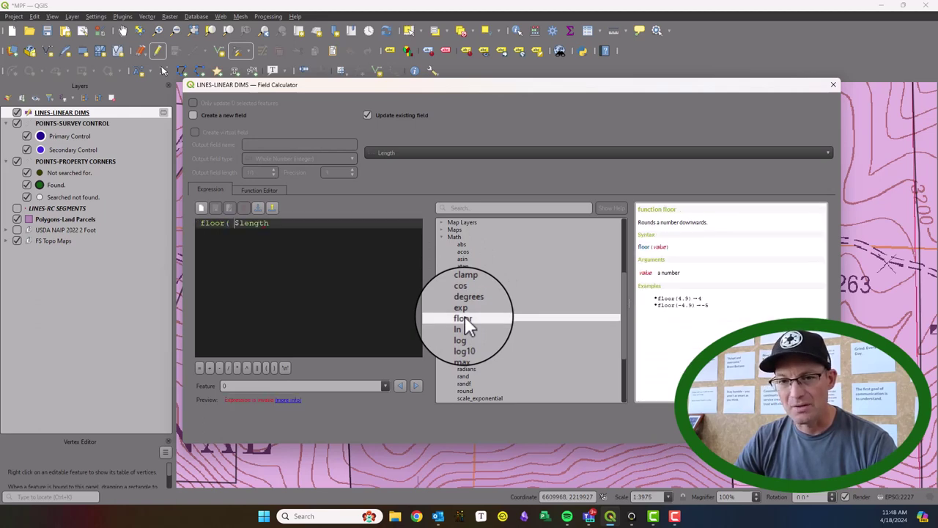
pyautogui.click(318, 226)
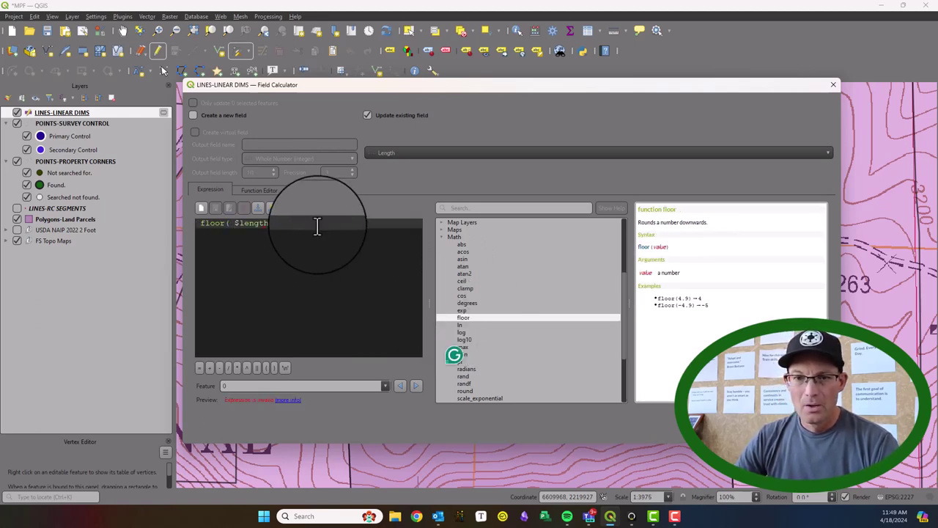
pyautogui.write(')')
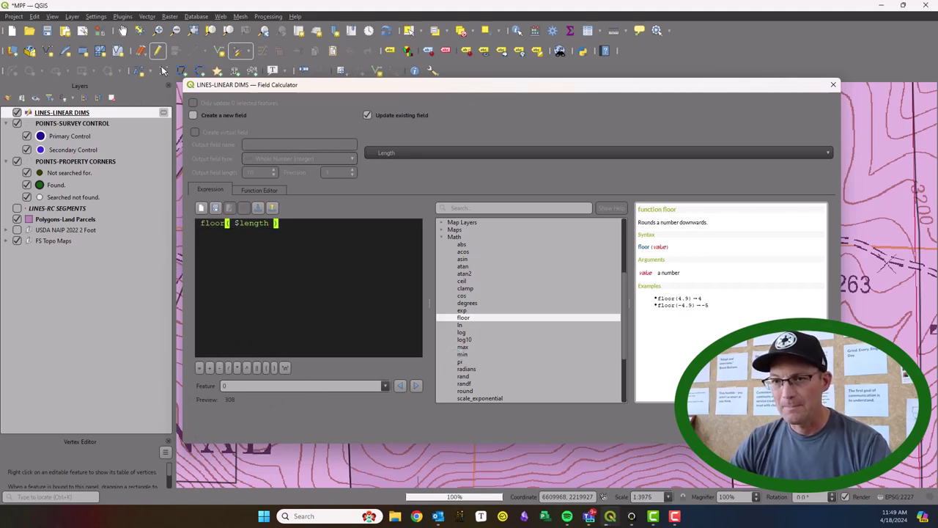
pyautogui.press('Return')
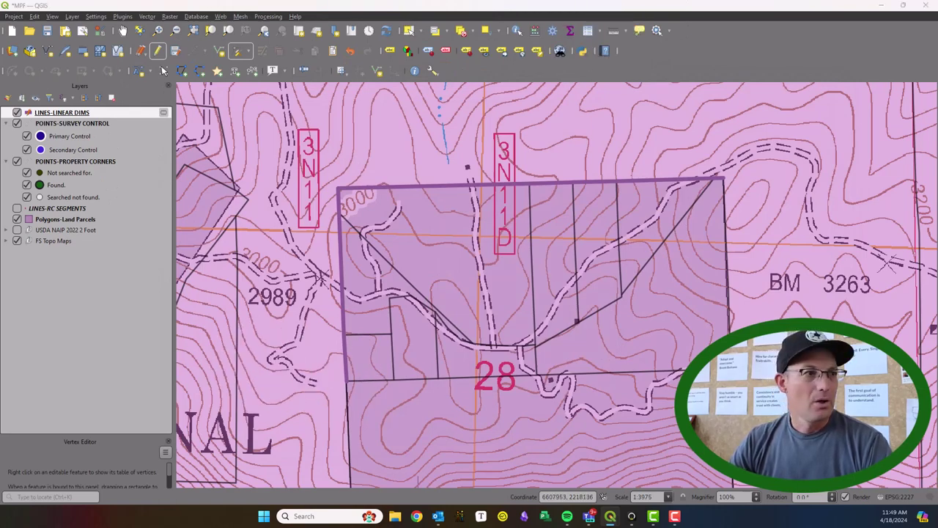
pyautogui.click(587, 30)
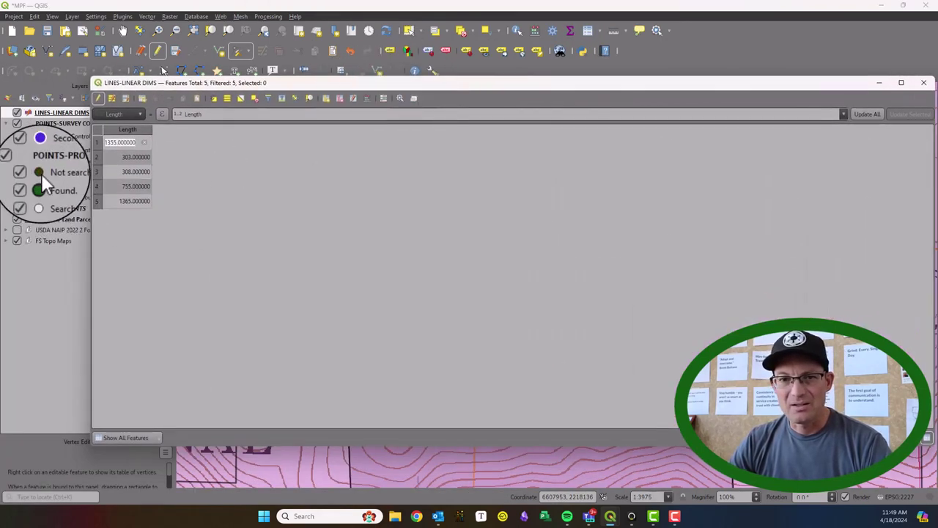
pyautogui.doubleClick(142, 147)
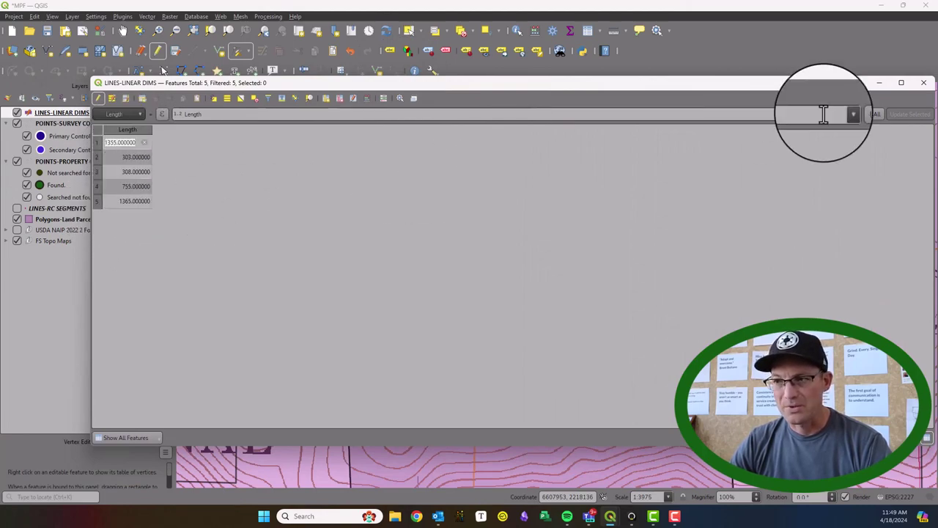
pyautogui.moveTo(774, 83); pyautogui.dragTo(745, 85)
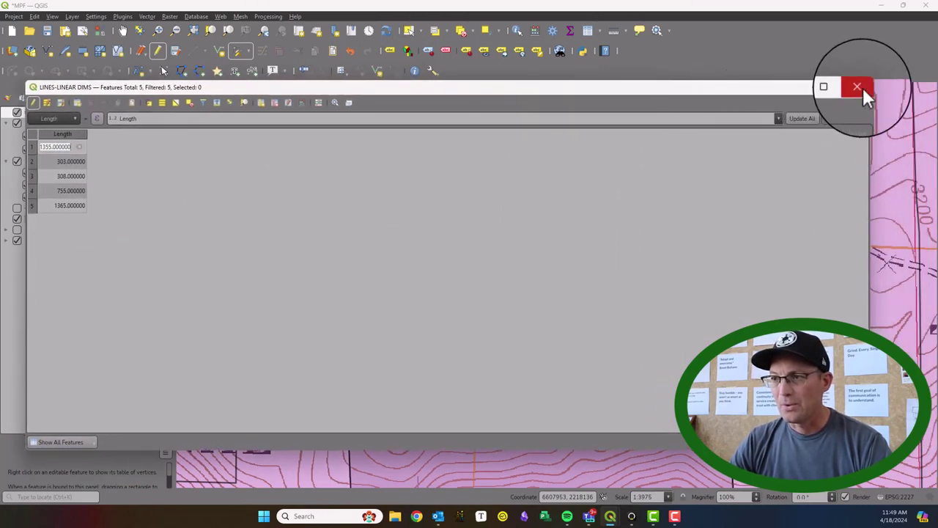
pyautogui.click(856, 84)
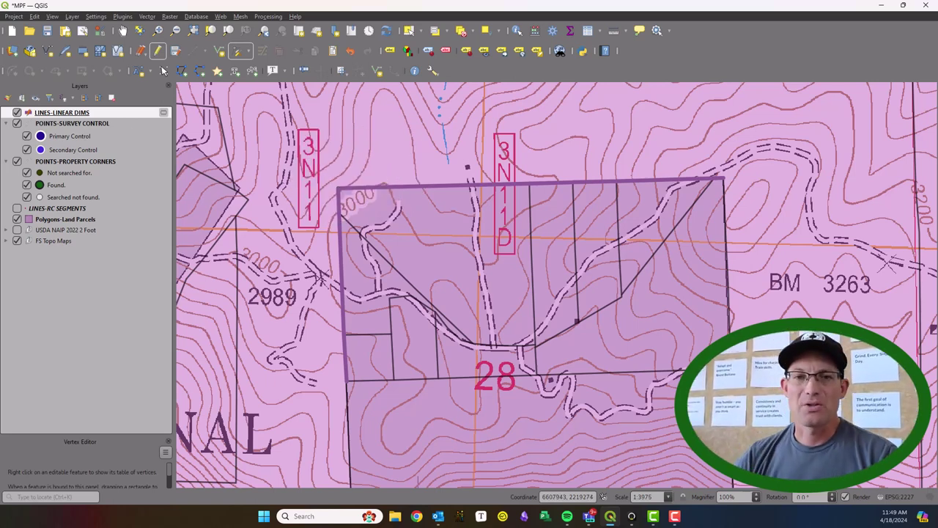
pyautogui.rightClick(126, 110)
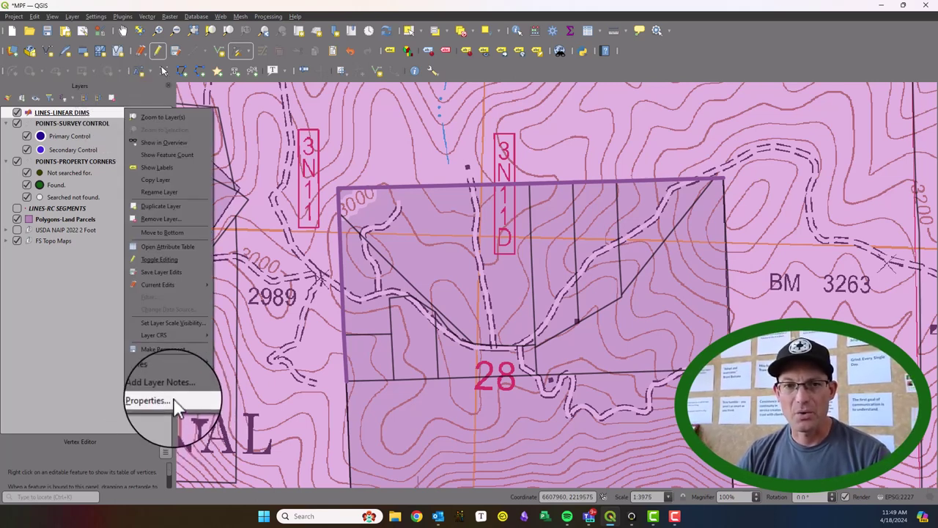
# Turn on single labels for the layer in 16-point Nunito Black.
pyautogui.click(149, 401)
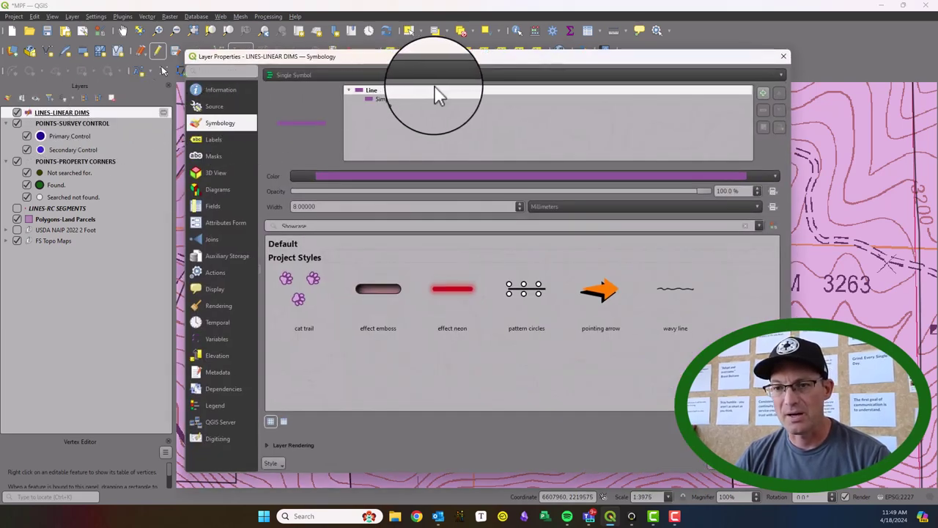
pyautogui.click(214, 138)
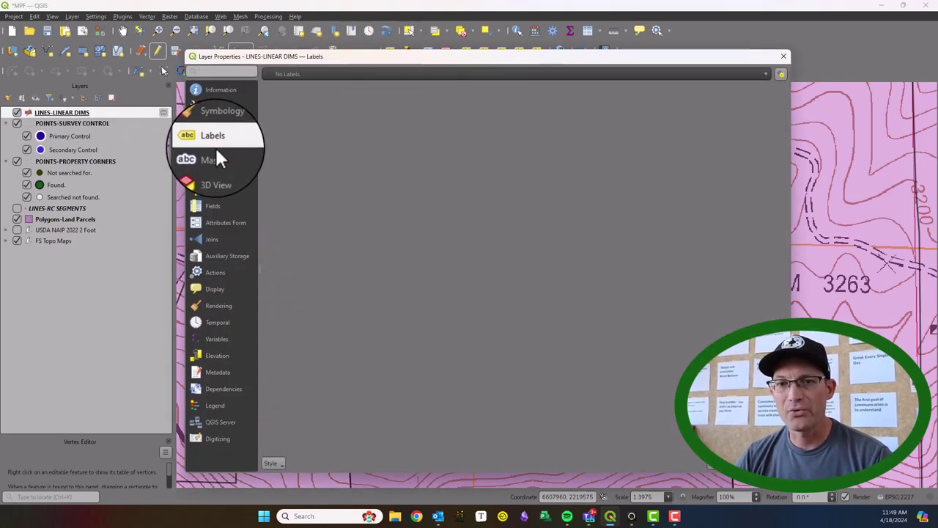
pyautogui.click(327, 74)
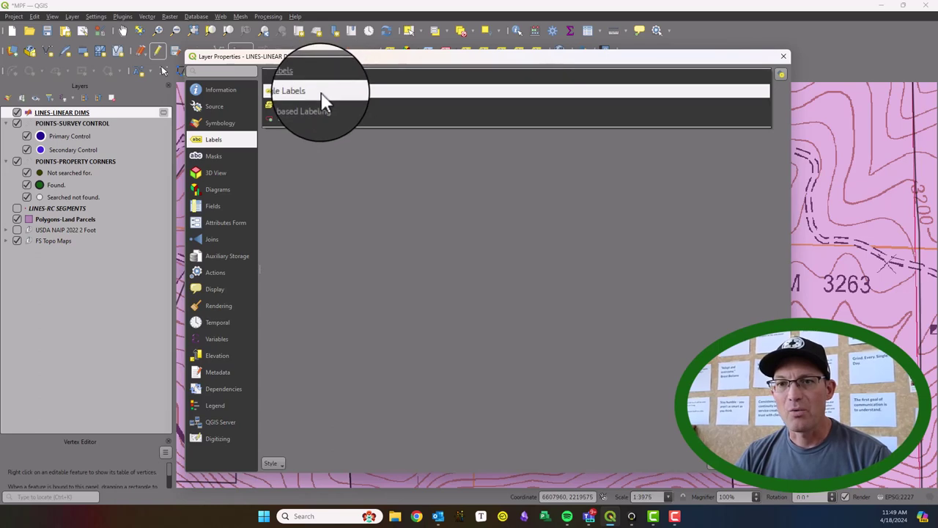
pyautogui.click(322, 93)
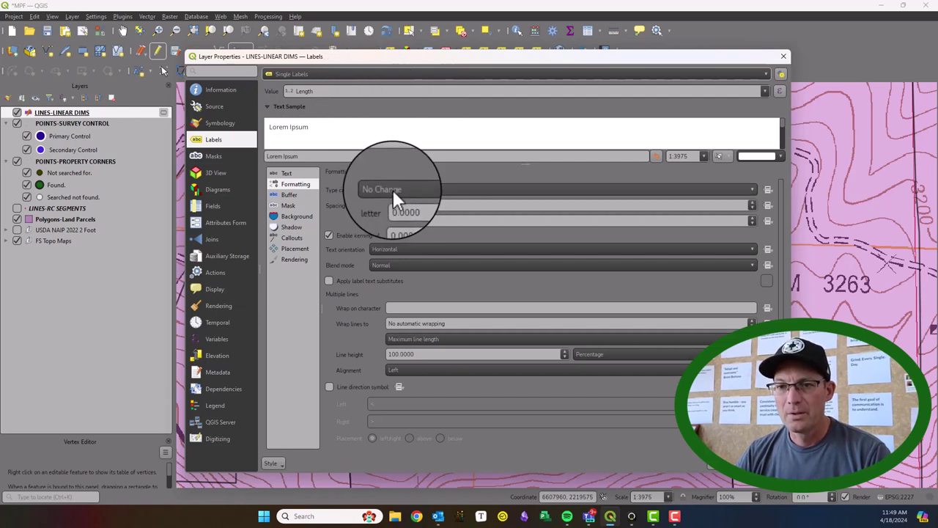
pyautogui.click(287, 174)
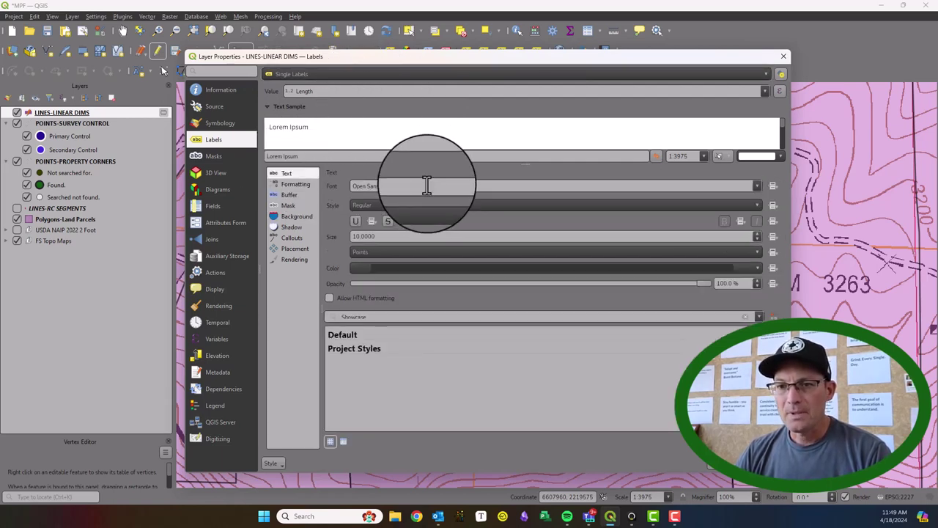
pyautogui.click(754, 183)
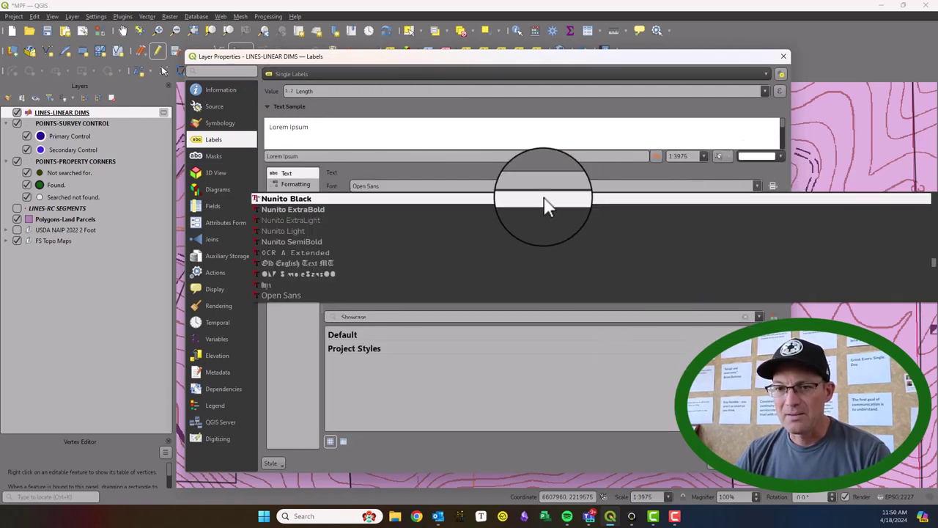
pyautogui.click(499, 199)
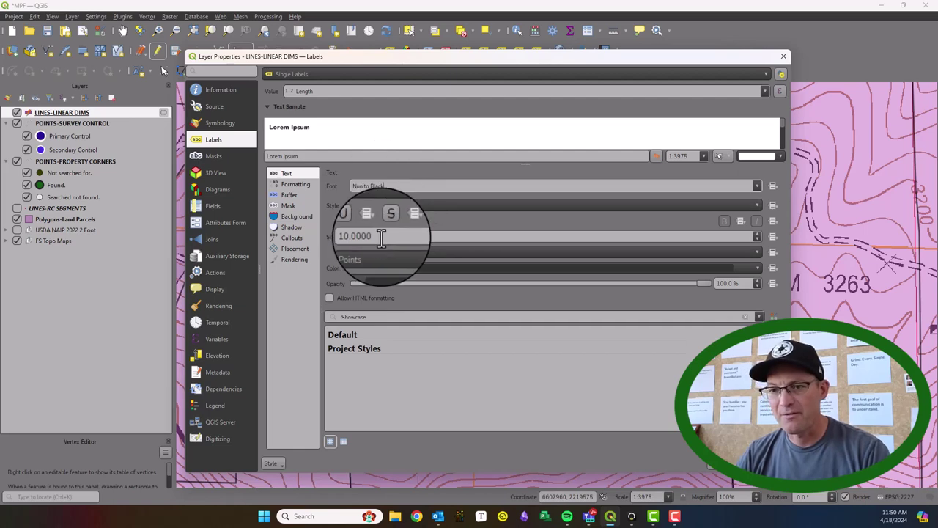
pyautogui.write('16')
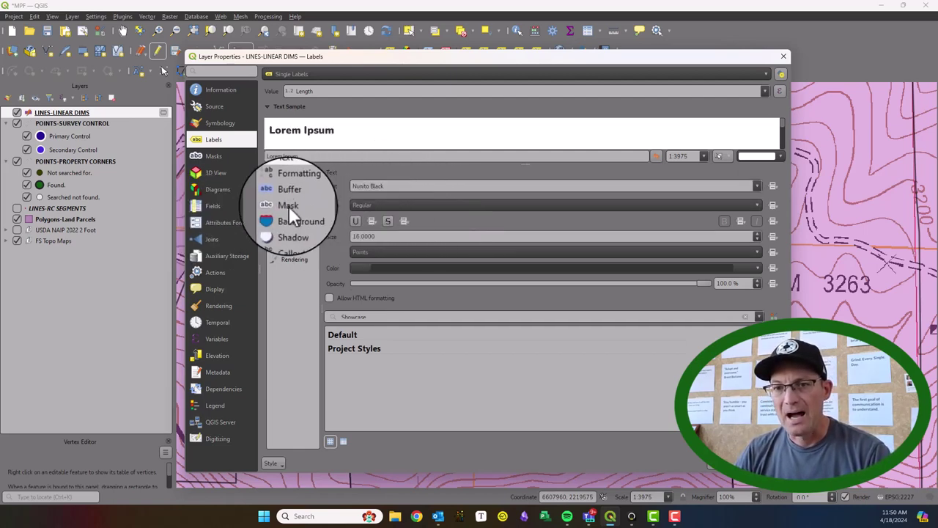
# Enable a 4-pixel label mask and apply the layer properties.
pyautogui.click(288, 205)
pyautogui.click(346, 185)
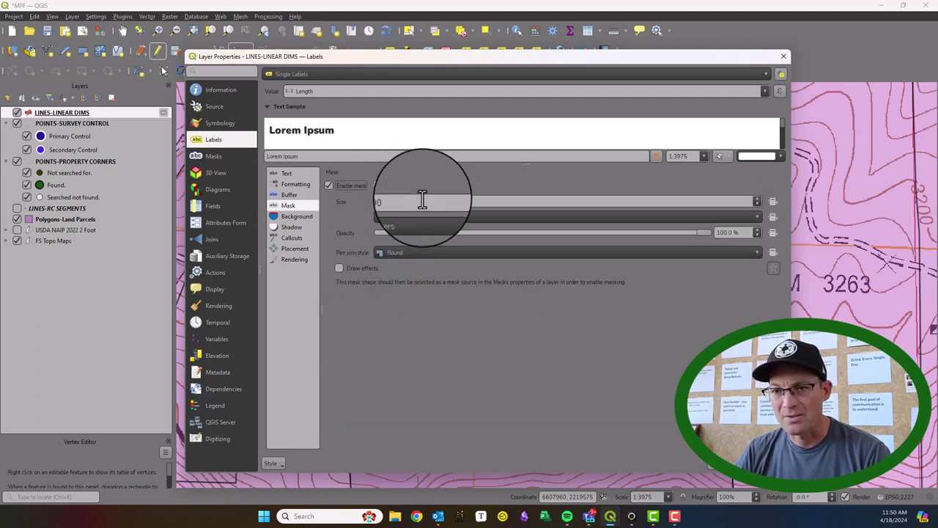
pyautogui.click(419, 201)
pyautogui.click(603, 217)
pyautogui.click(449, 247)
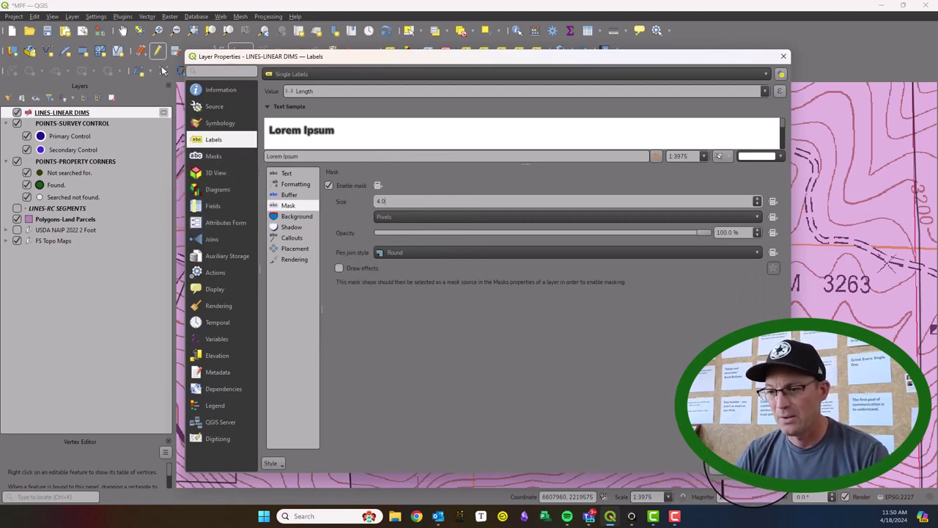
pyautogui.press('Tab')
pyautogui.click(721, 475)
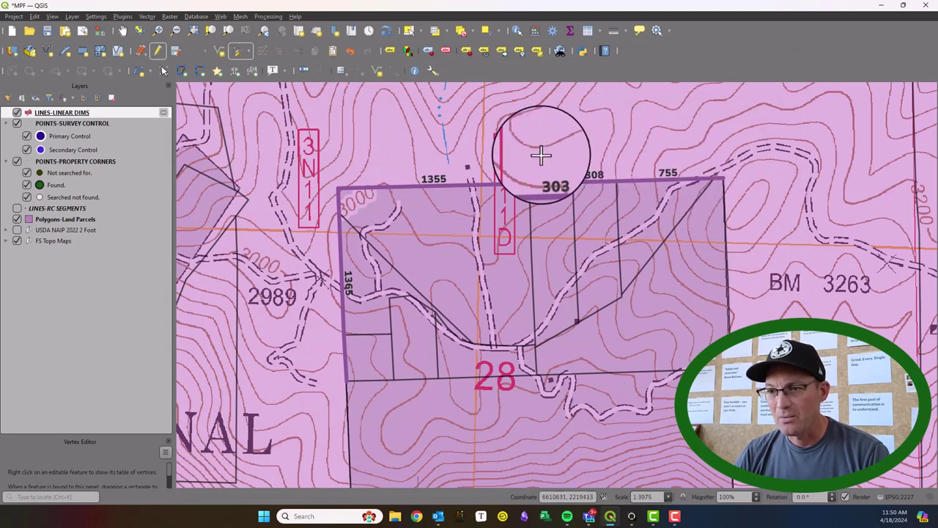
# Switch on a white 4-pixel text buffer for the LINES-LINEAR DIMS labels.
pyautogui.rightClick(104, 116)
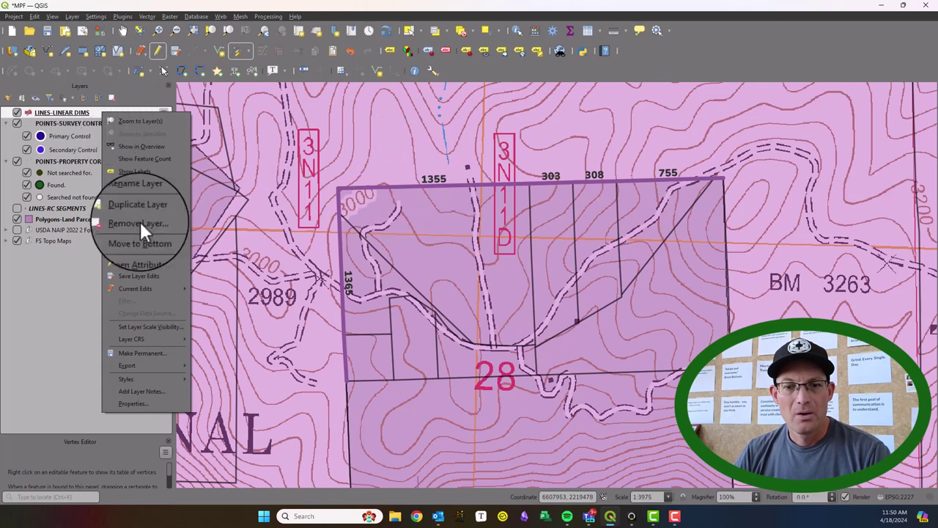
pyautogui.click(136, 403)
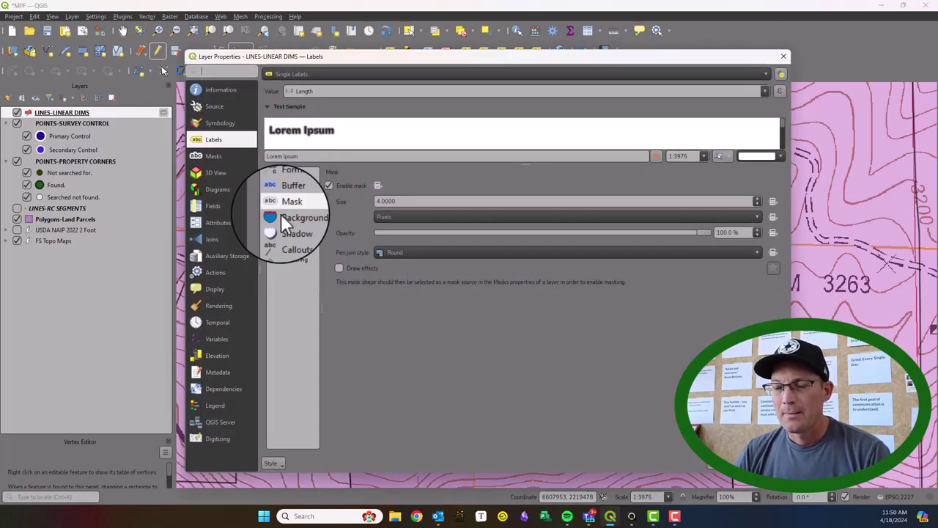
pyautogui.click(288, 205)
pyautogui.click(324, 188)
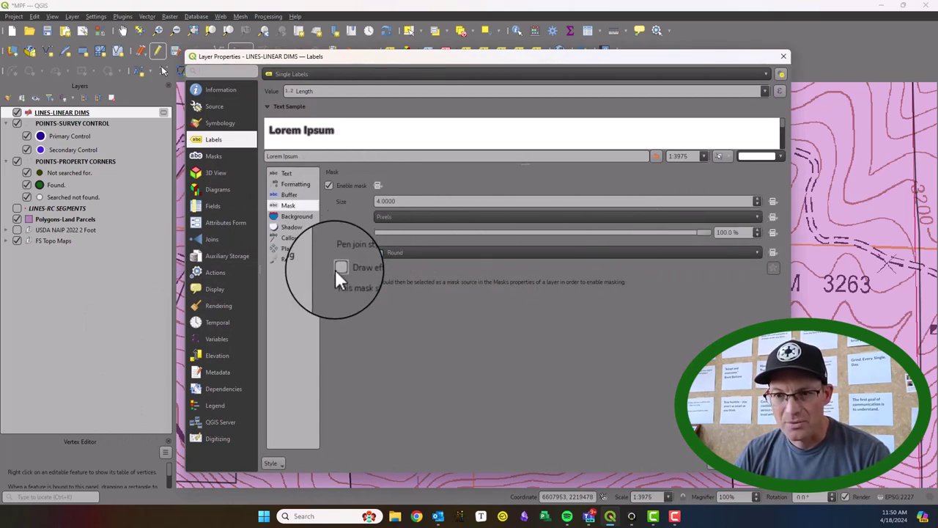
pyautogui.click(289, 194)
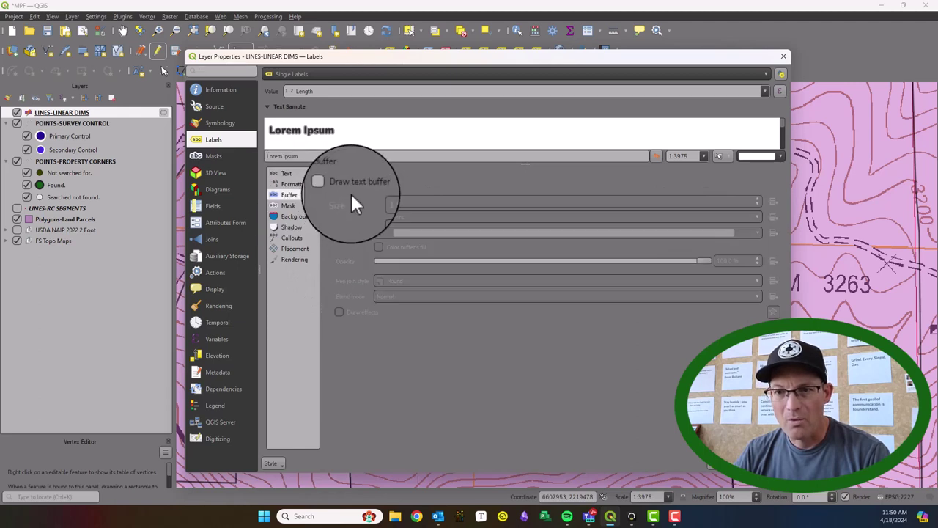
pyautogui.click(347, 186)
pyautogui.click(729, 218)
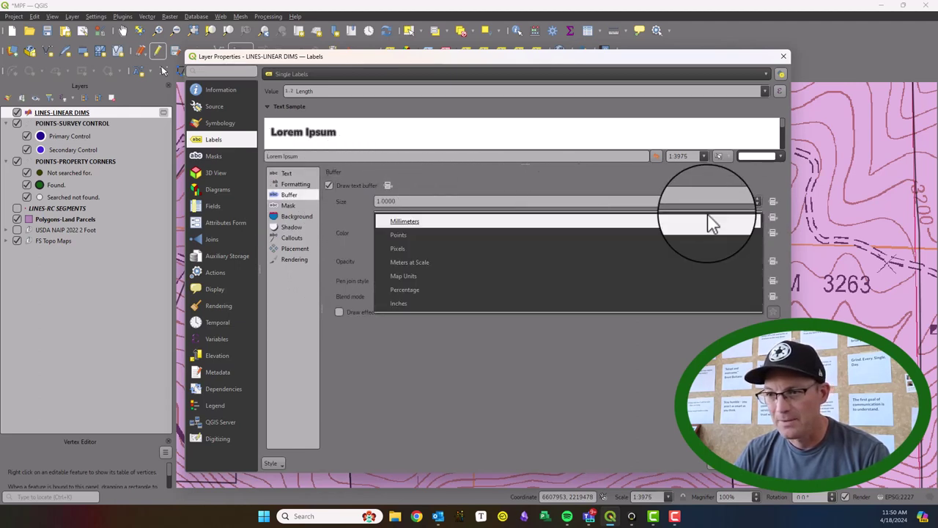
pyautogui.click(440, 250)
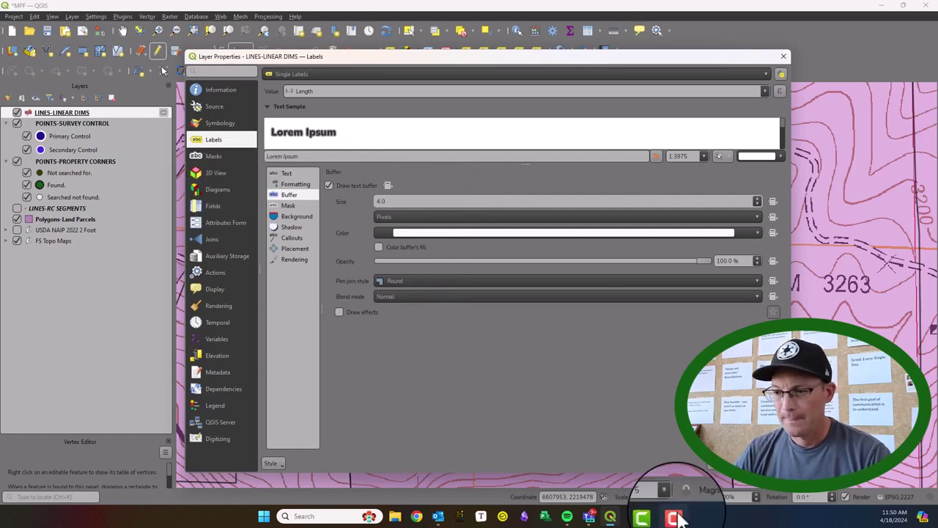
# Apply the buffer, then label with "Length" || '\'' so values read like 1355'.
pyautogui.click(716, 471)
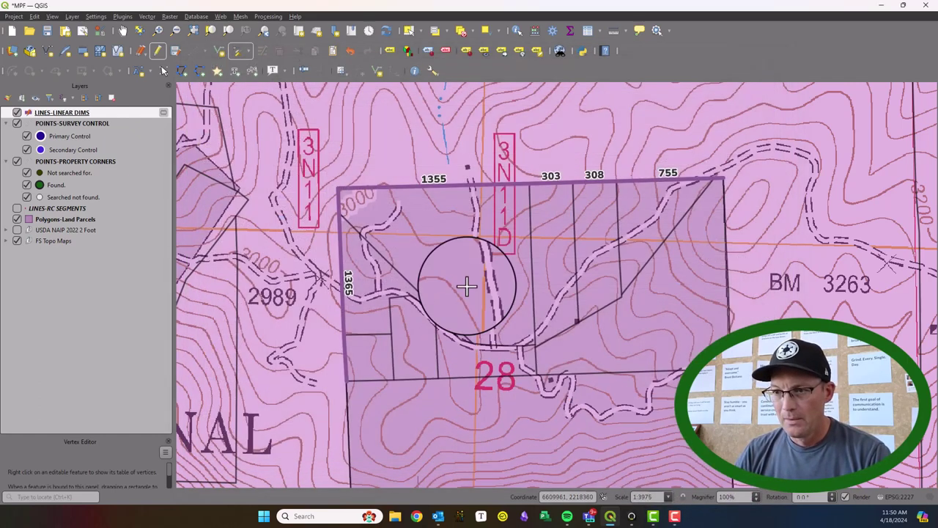
pyautogui.rightClick(78, 113)
pyautogui.press('Escape')
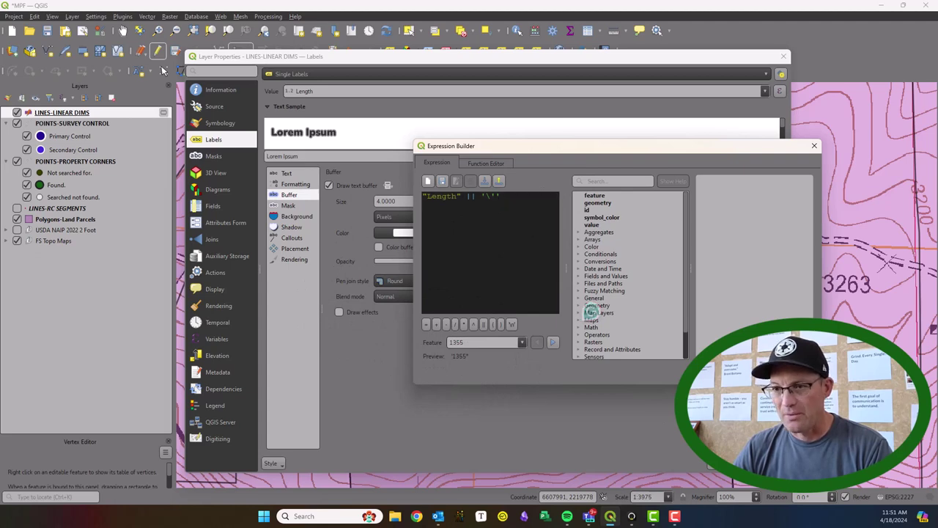
pyautogui.click(714, 370)
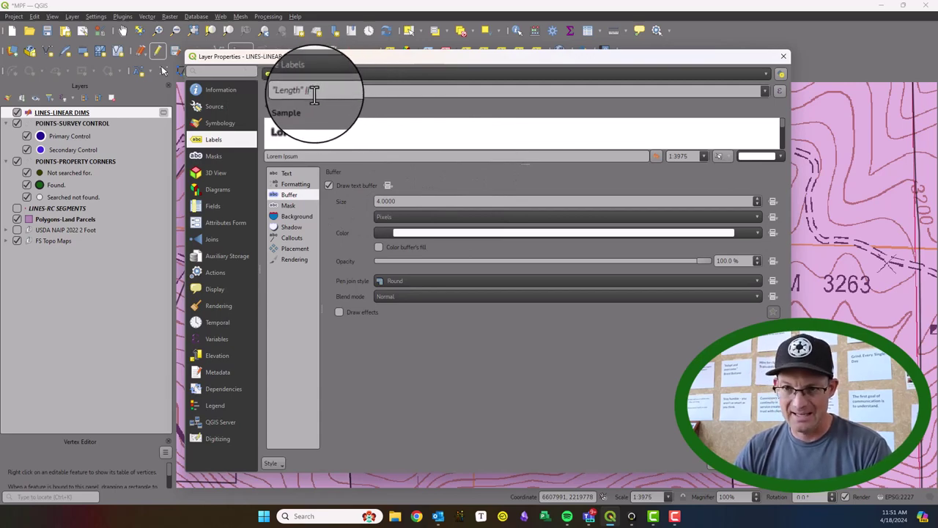
pyautogui.click(719, 469)
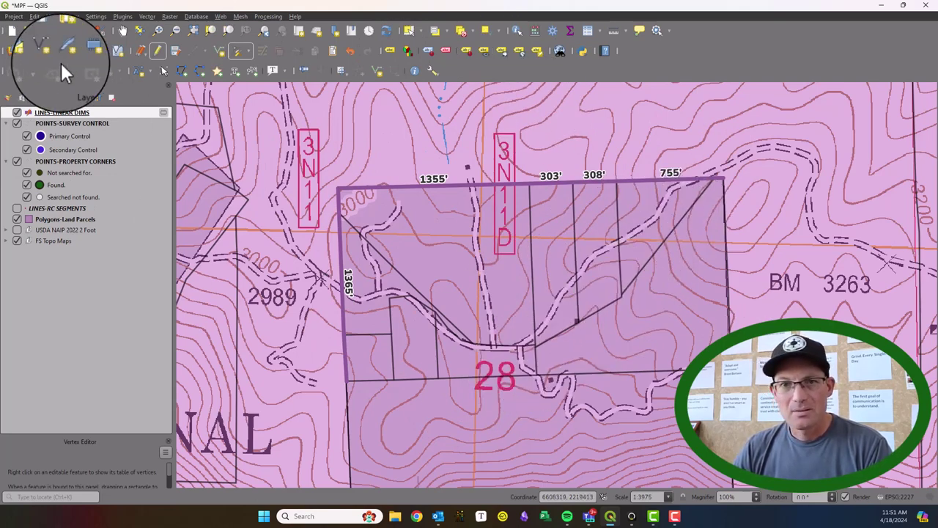
# Draw a new line along the parcel's lower west edge and save it with an empty Length.
pyautogui.click(222, 51)
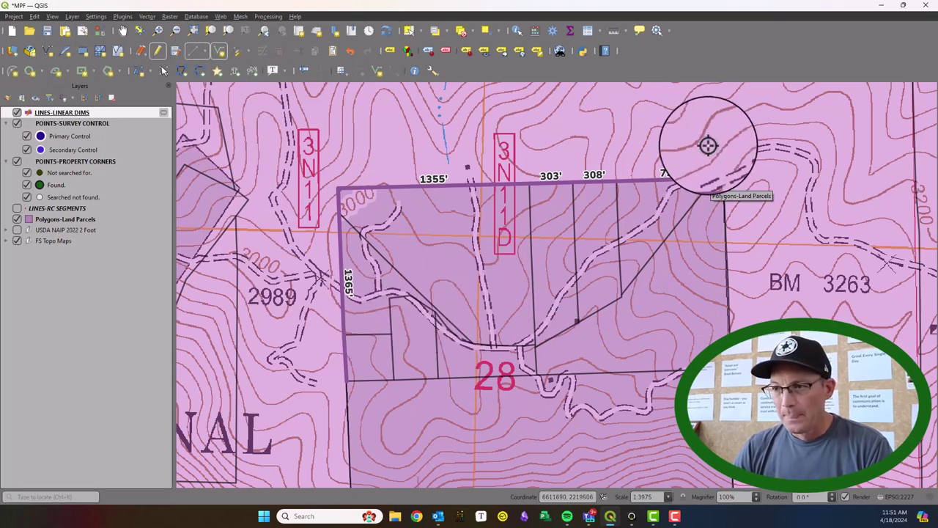
pyautogui.moveTo(373, 377); pyautogui.dragTo(409, 211)
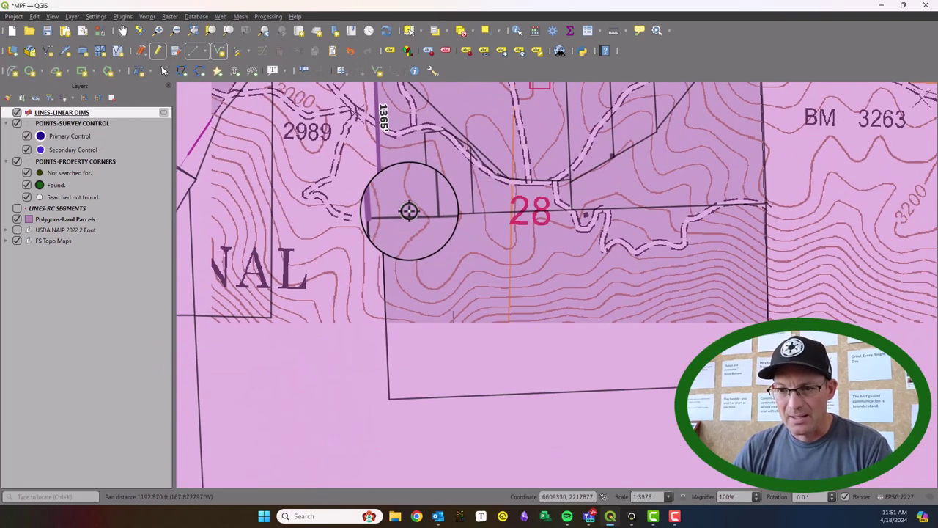
pyautogui.click(390, 399)
pyautogui.rightClick(379, 381)
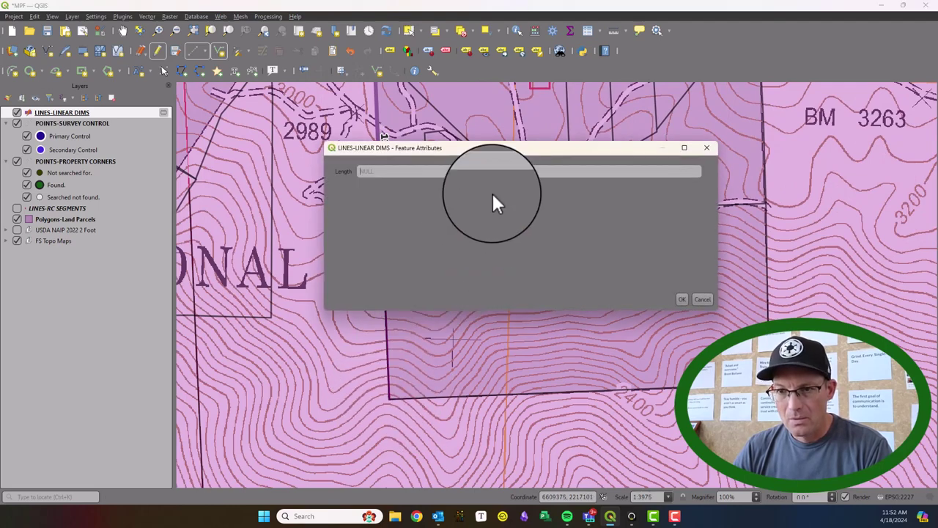
pyautogui.press('Return')
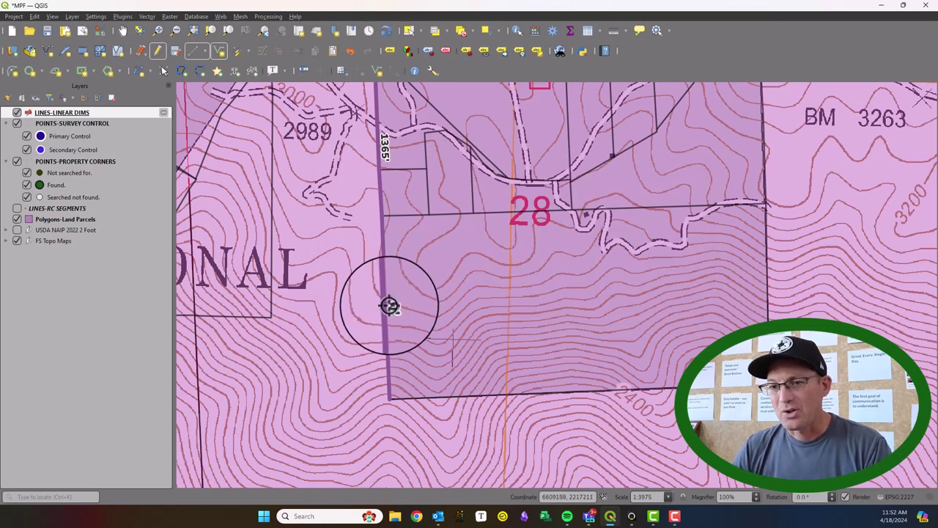
# Check the LINES-LINEAR DIMS attribute table, then update its Length field with floor($length).
pyautogui.click(586, 33)
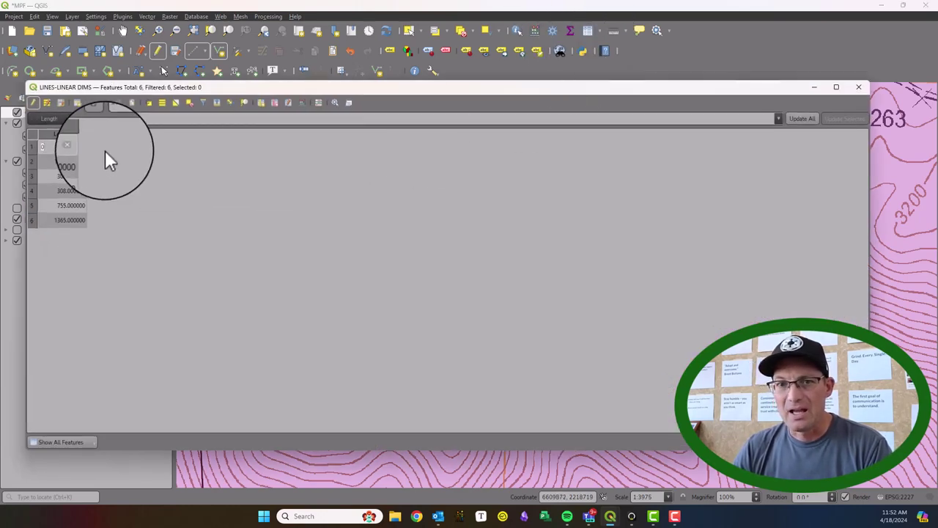
pyautogui.click(858, 87)
pyautogui.click(537, 32)
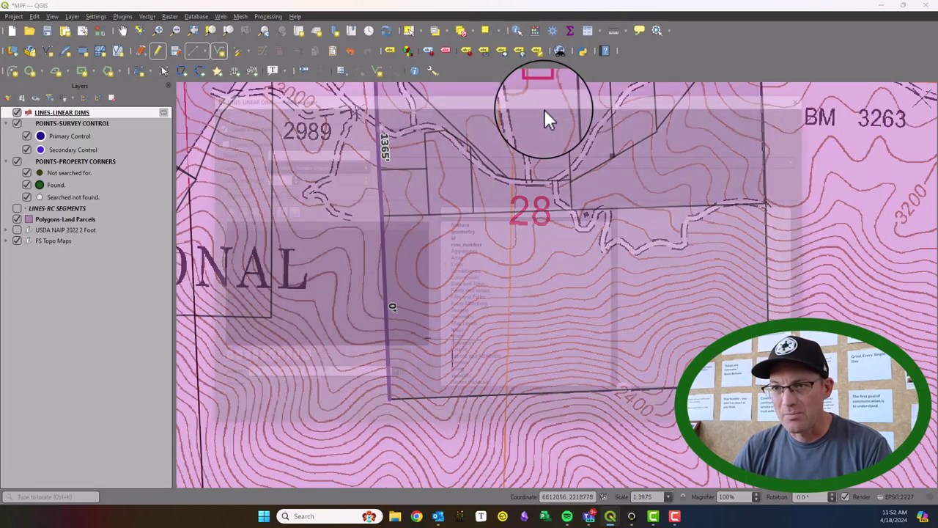
pyautogui.click(379, 115)
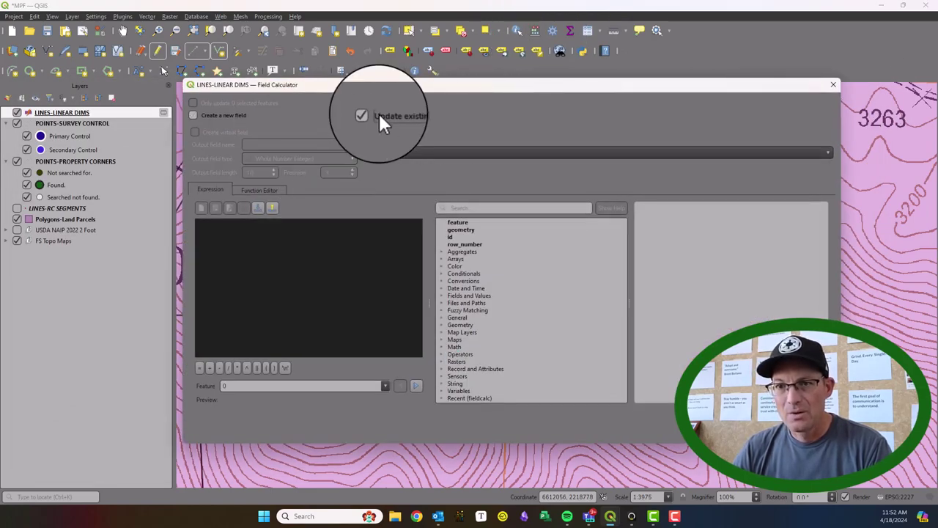
pyautogui.click(414, 152)
pyautogui.click(414, 157)
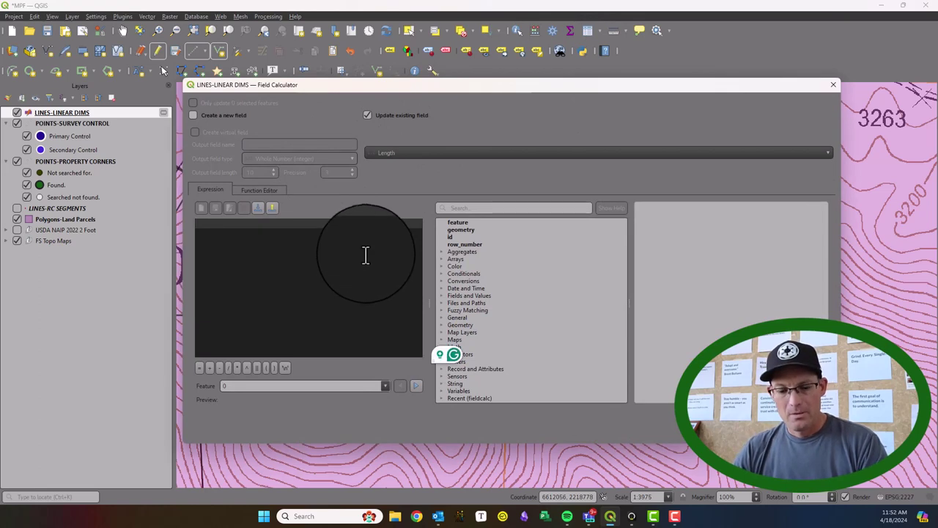
pyautogui.write('floor ( $')
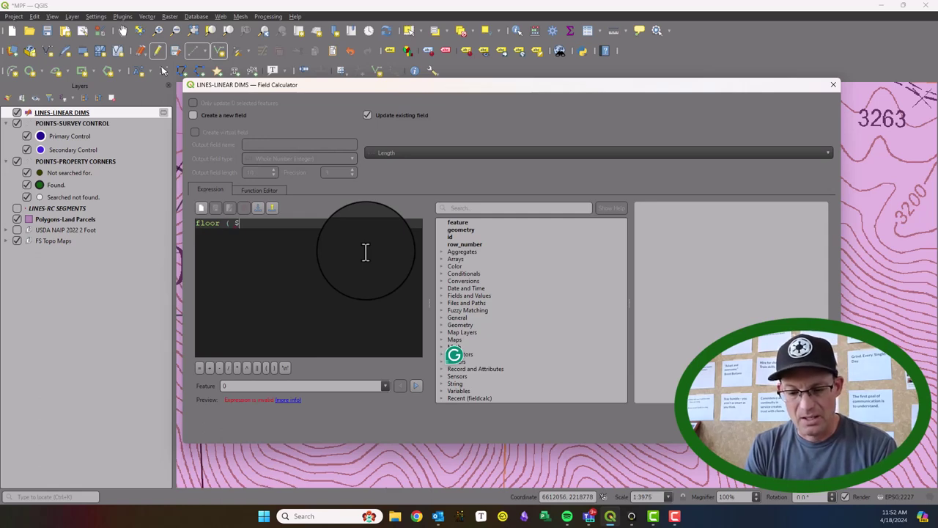
pyautogui.write('length')
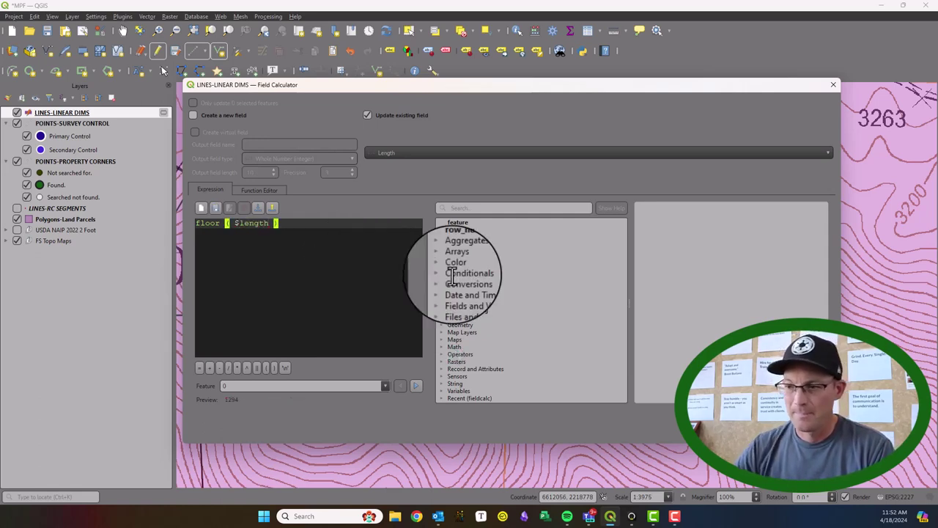
pyautogui.press('Return')
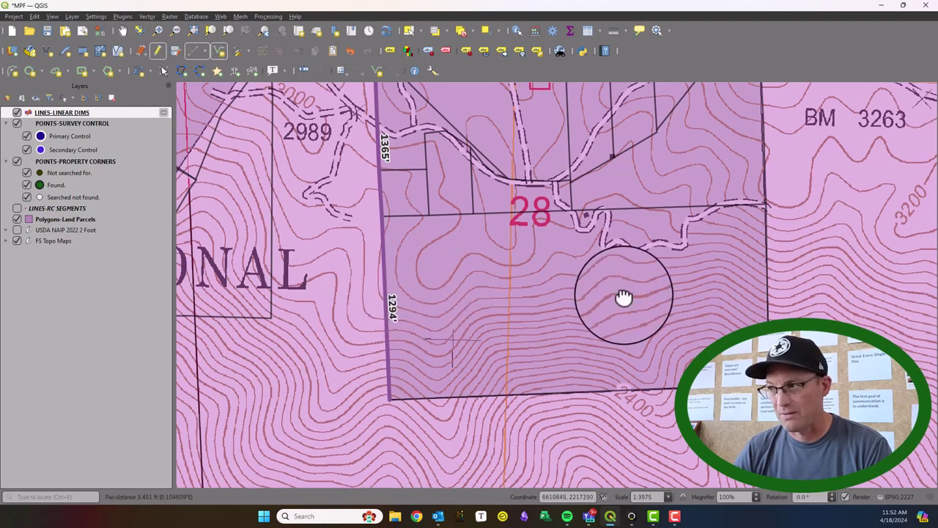
# Zoom out and centre parcel 28 to show the 1355', 755', 1365' and 1294' labels.
pyautogui.scroll(-1, 612, 334)
pyautogui.moveTo(744, 353); pyautogui.dragTo(664, 345)
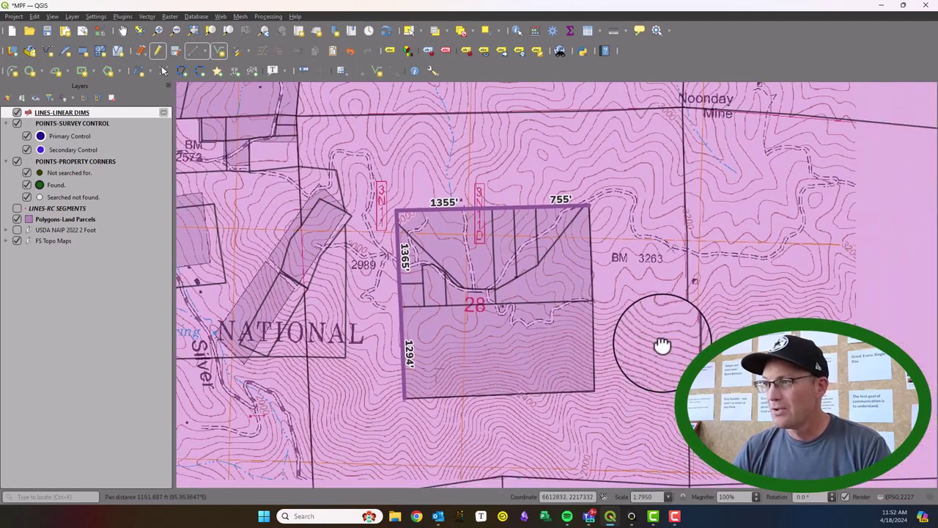